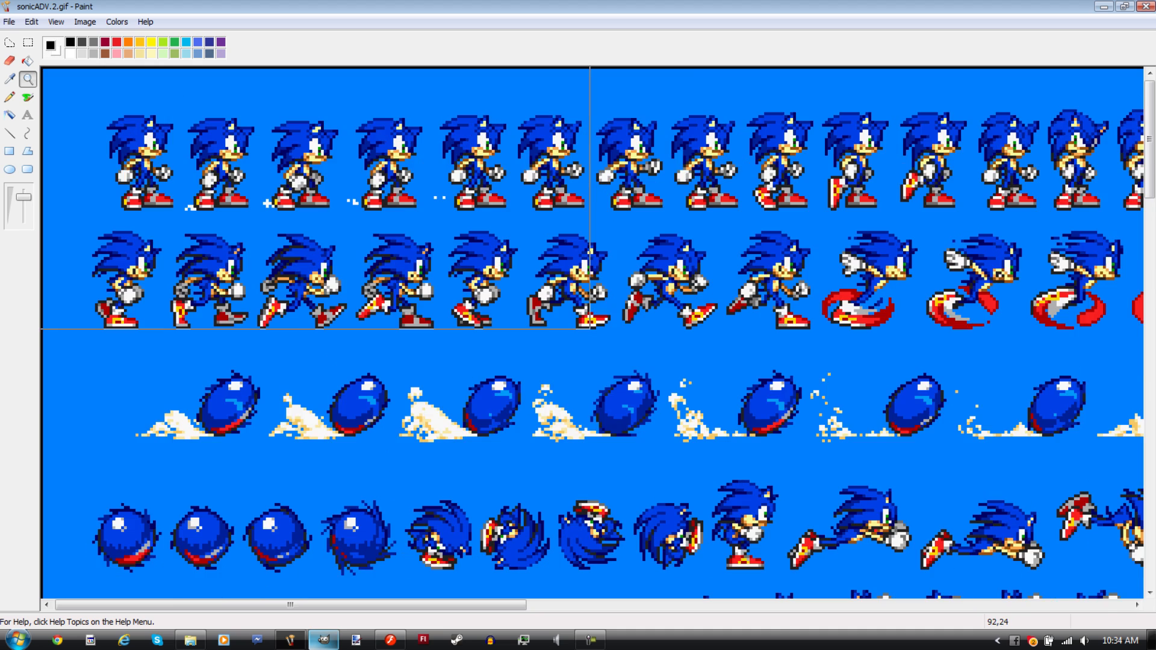
Copy the first eight standing sprites from the sprite sheet's top row and paste them into Tutorial 1.fla in Macromedia Flash.
right_click(325, 214)
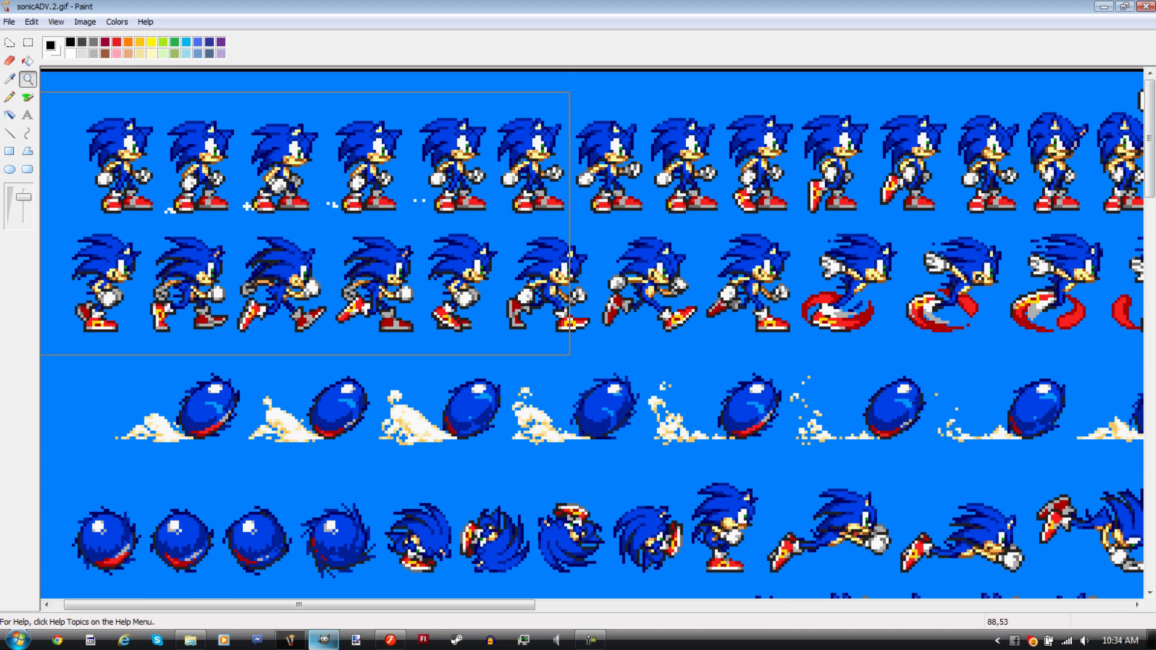
click(28, 42)
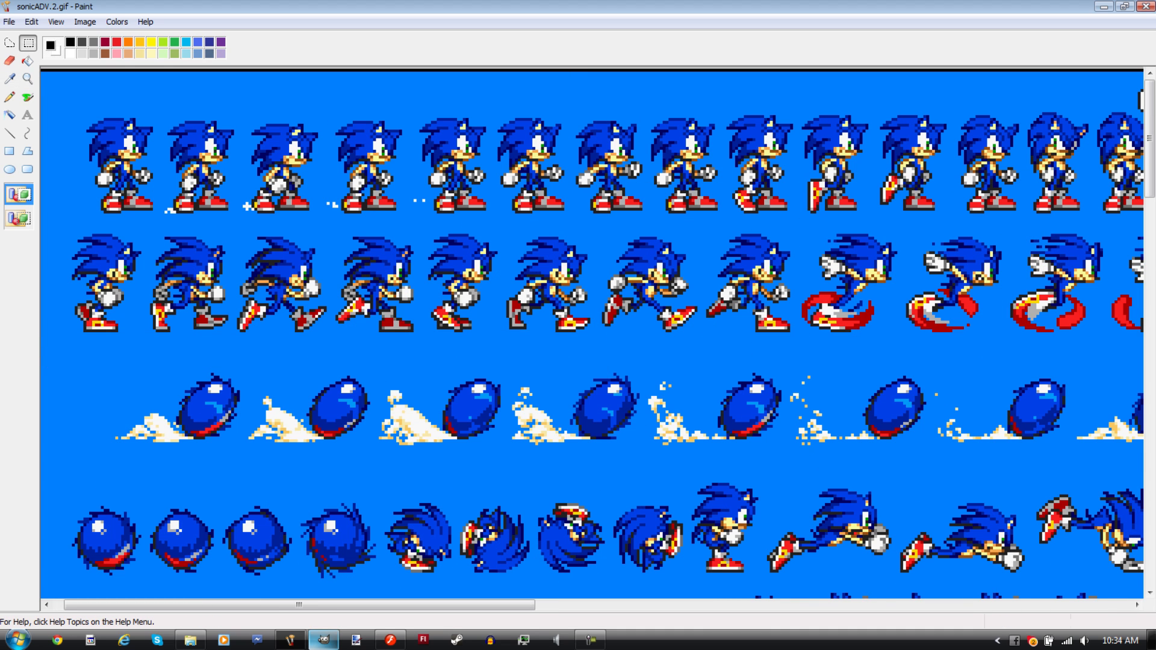
drag(72, 108, 731, 220)
click(776, 185)
mouse_move(722, 110)
mouse_down()
mouse_move(215, 207)
mouse_move(78, 218)
mouse_up()
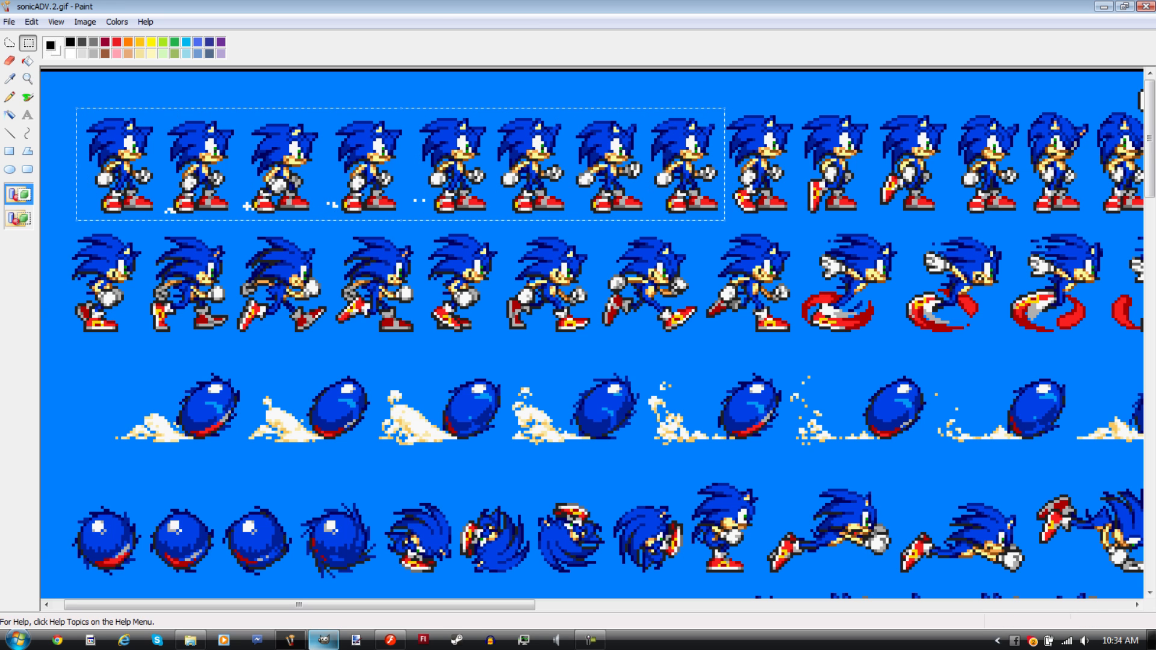
click(390, 641)
key(ctrl+v)
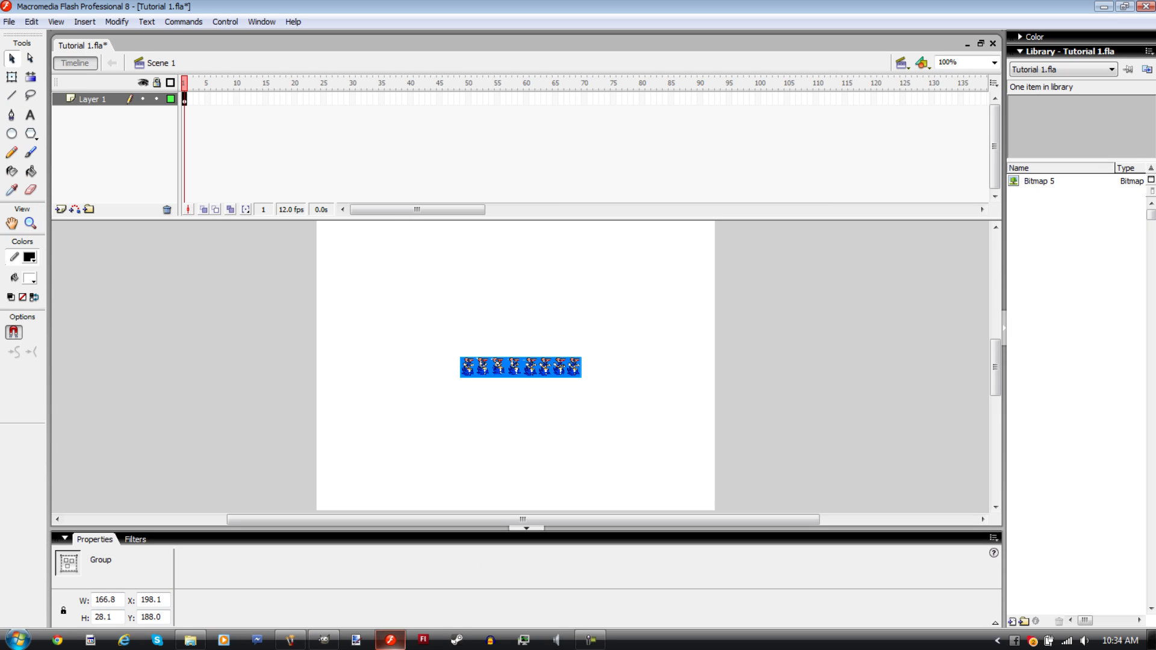
Flip the pasted sprite strip vertically to stand the characters upright.
click(117, 21)
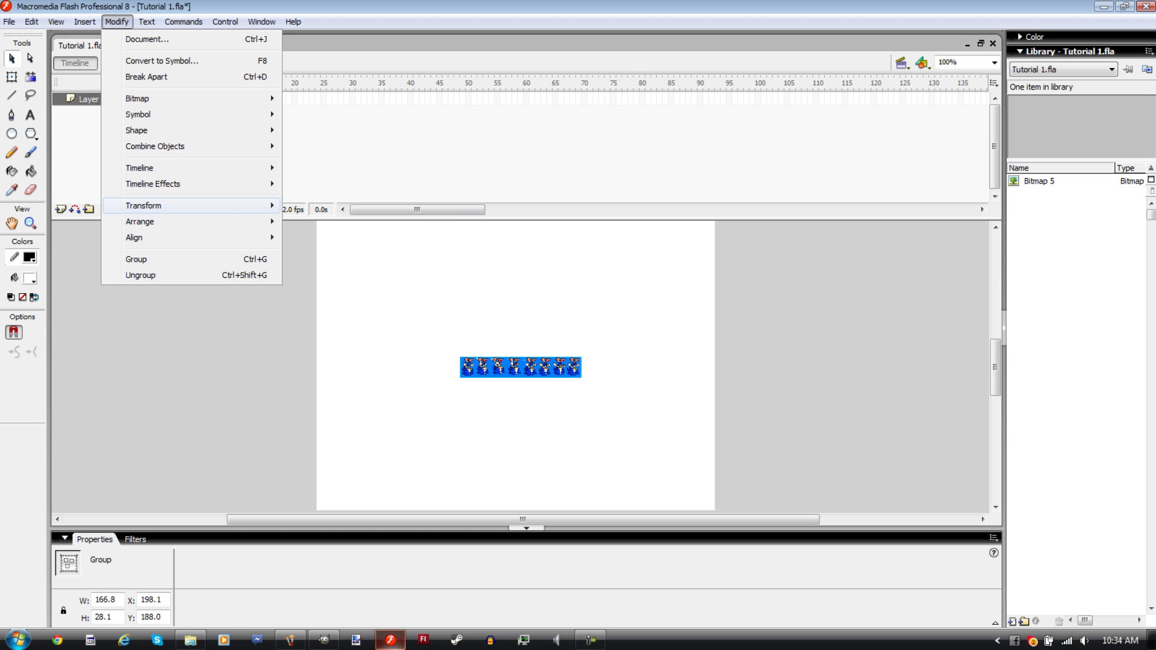
mouse_move(145, 206)
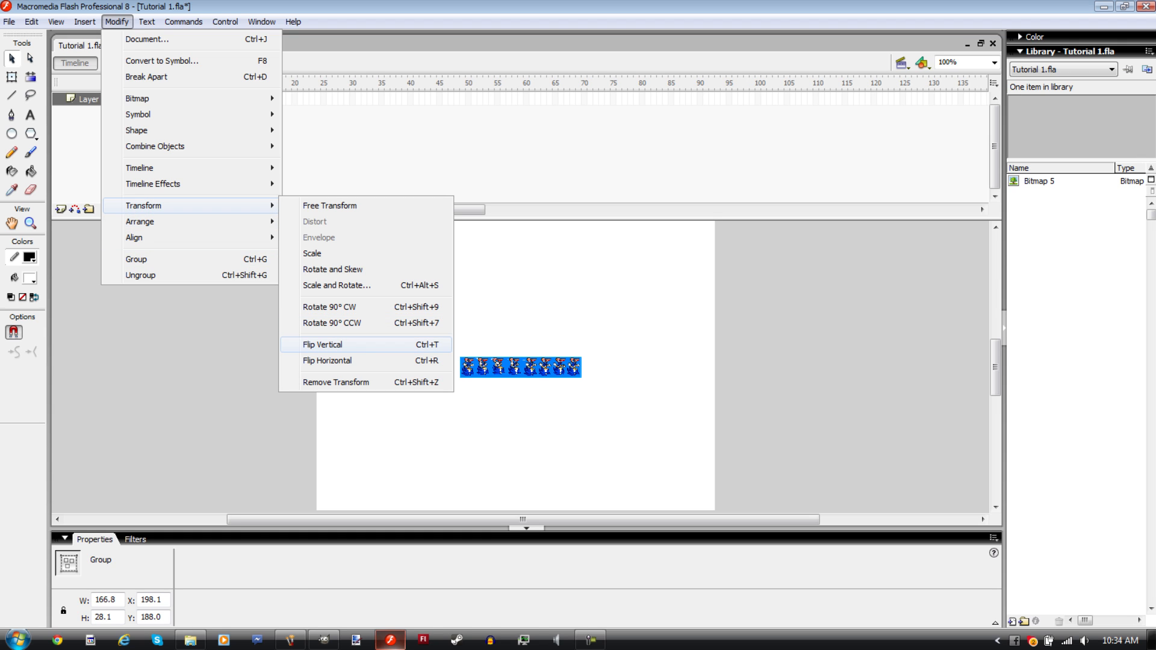
click(323, 345)
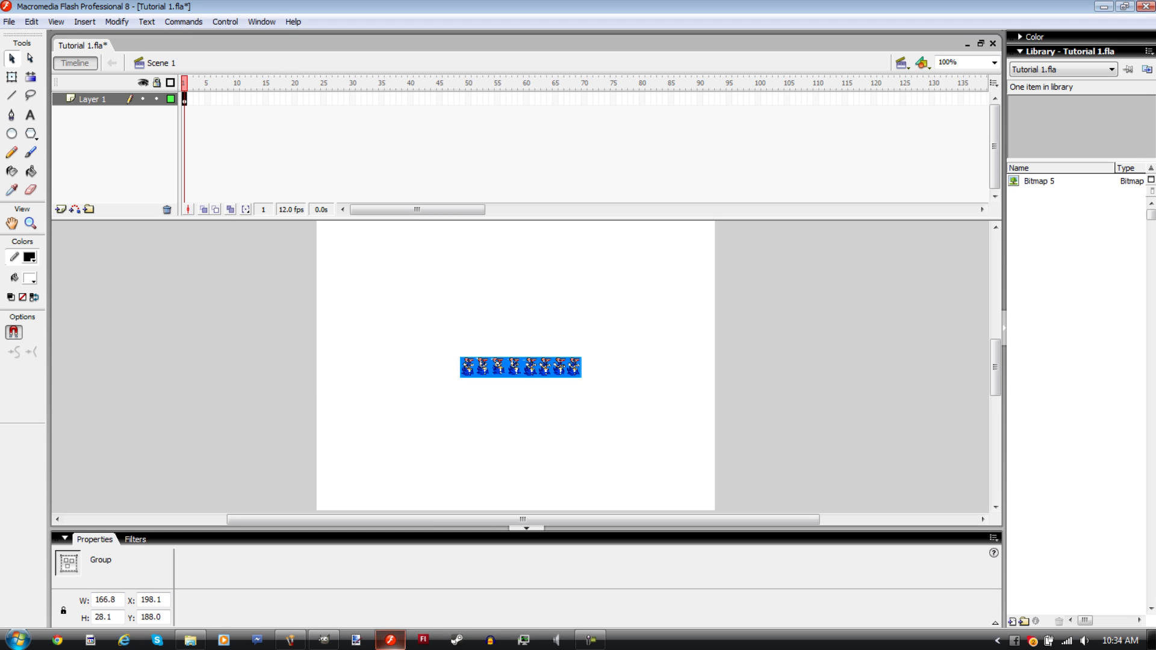
key(ctrl+z)
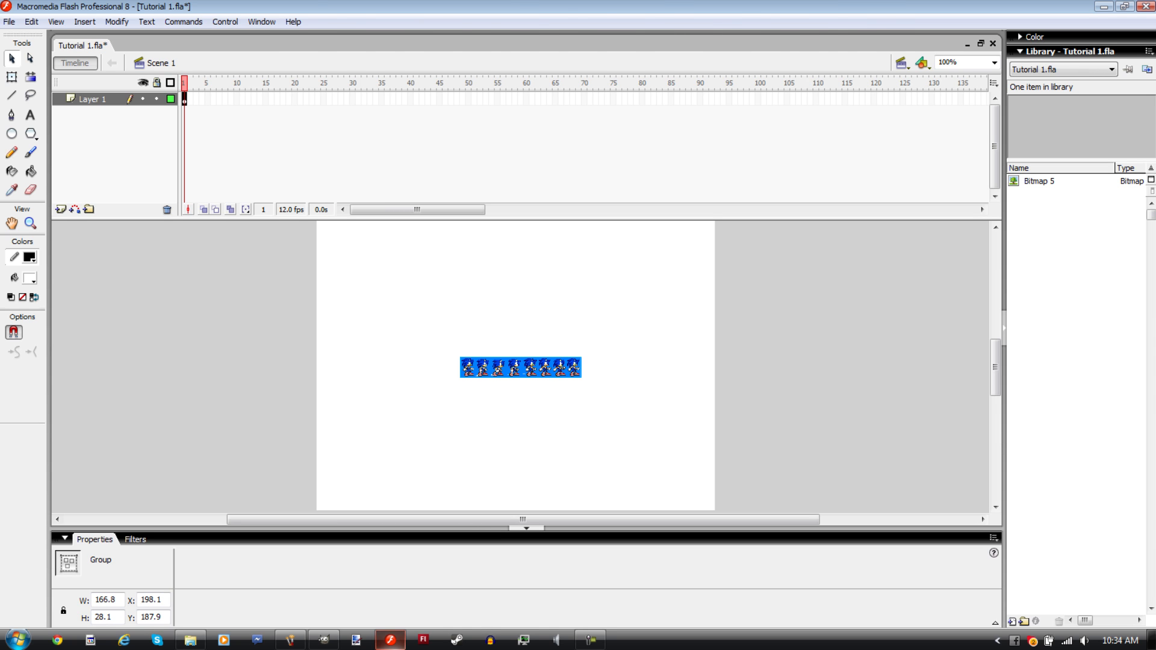
Ungroup the pasted sprite strip into a plain bitmap.
key(ctrl+shift+g)
key(ctrl+equal)
key(ctrl+equal)
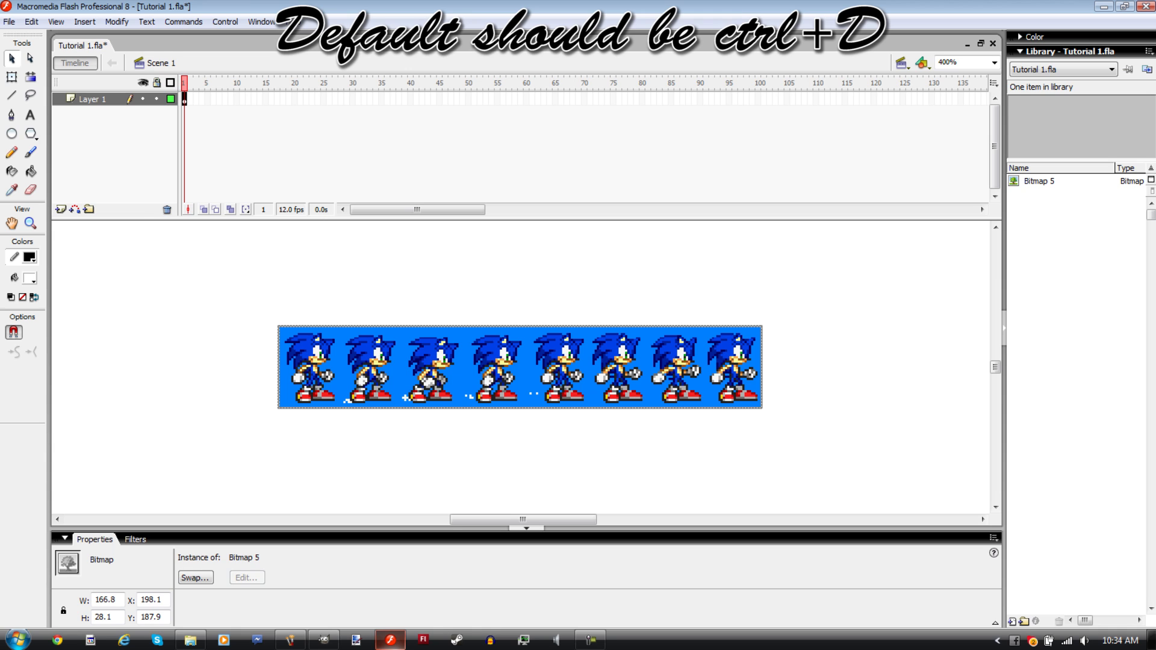
Trace the sprite bitmap with color threshold 1, minimum area 1 pixel, Pixels curve fit and Normal corner threshold.
click(117, 22)
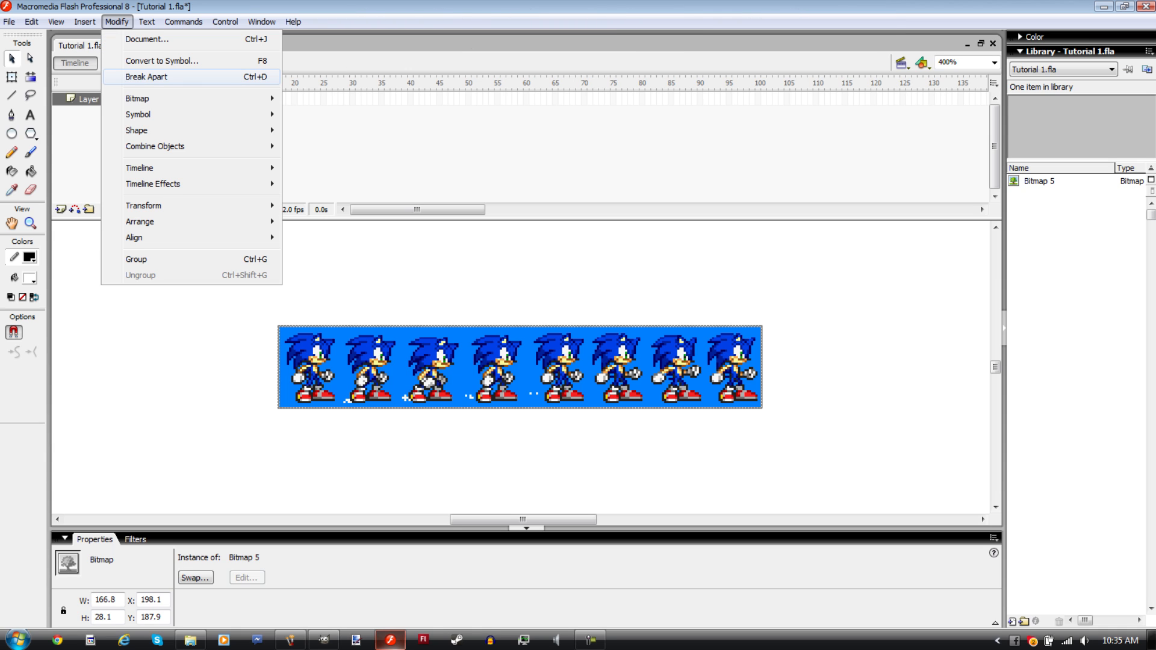
click(184, 22)
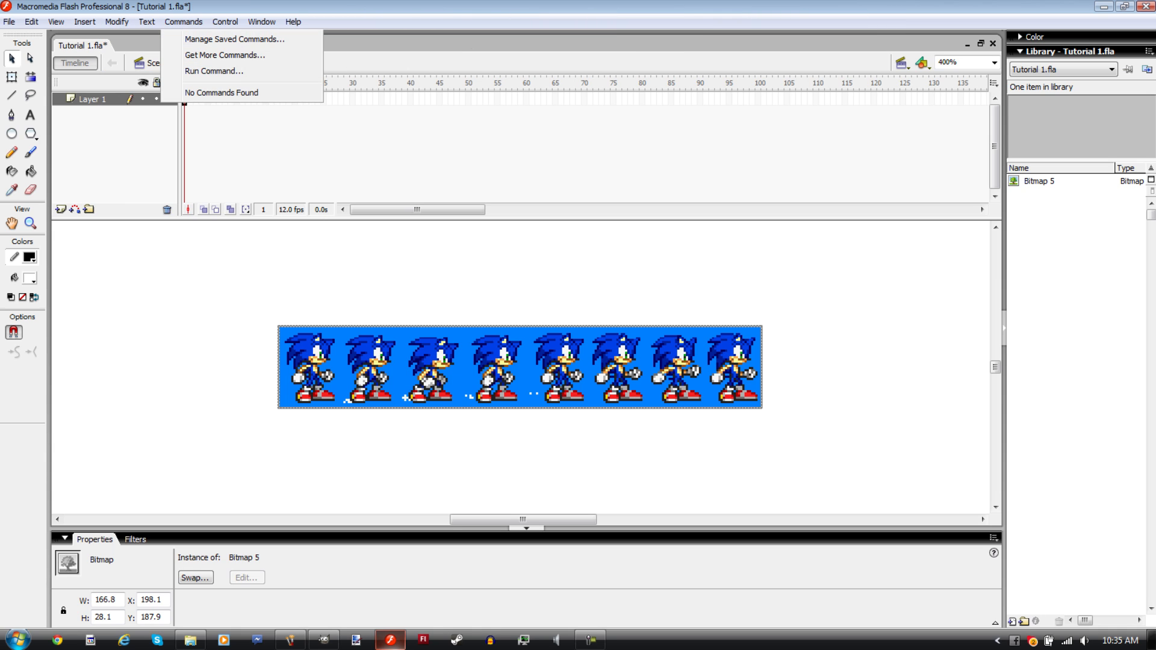
key(ctrl+d)
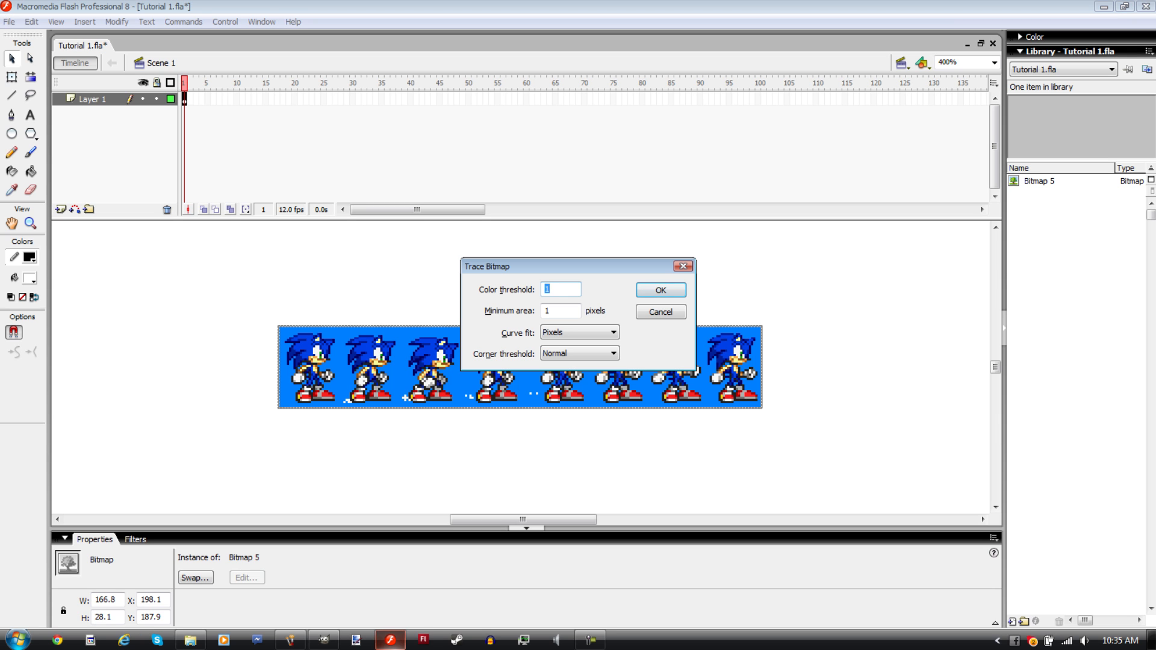
key(Return)
key(Escape)
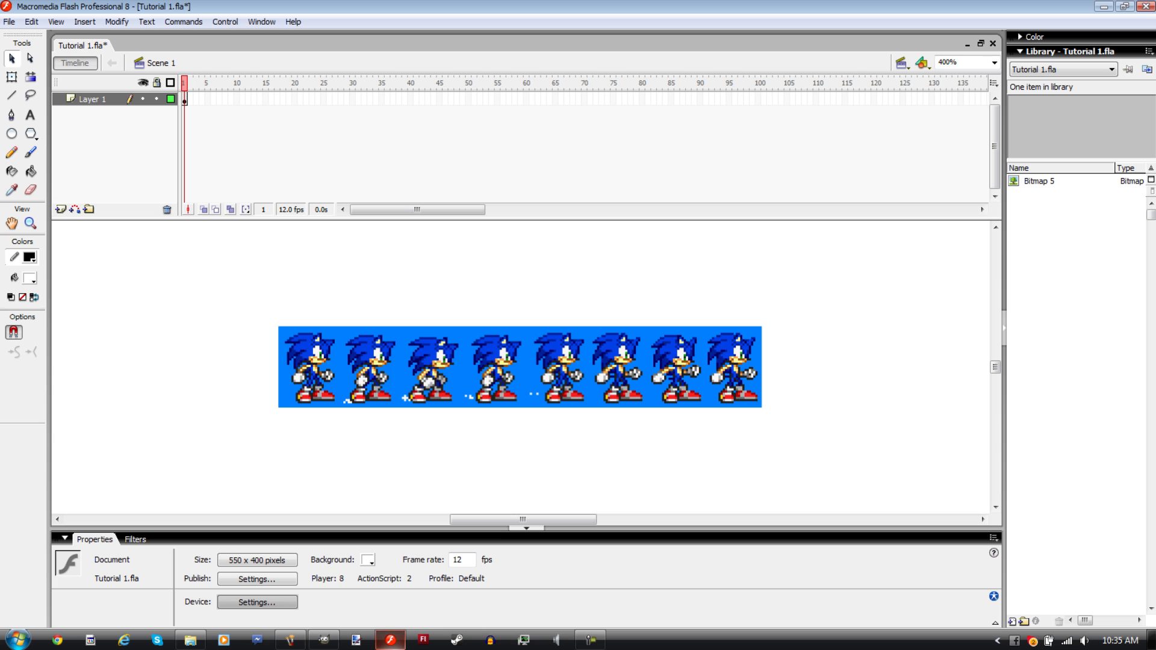
Delete the blue background shape surrounding the eight traced sprites.
key(ctrl+a)
key(ctrl+equal)
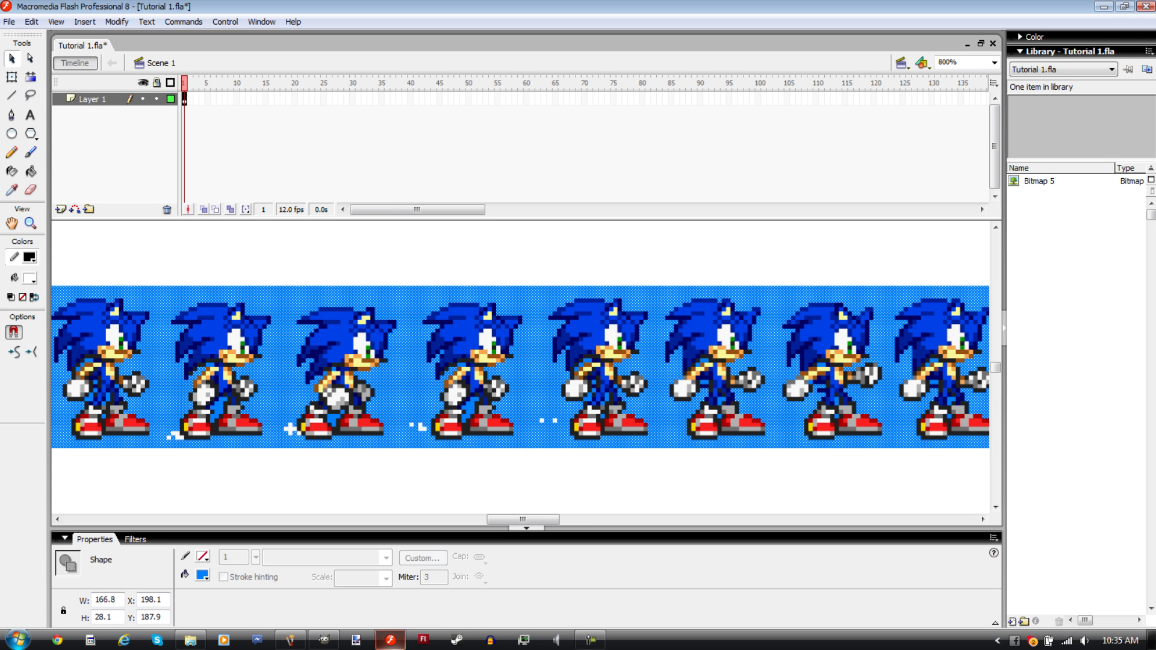
key(ctrl+minus)
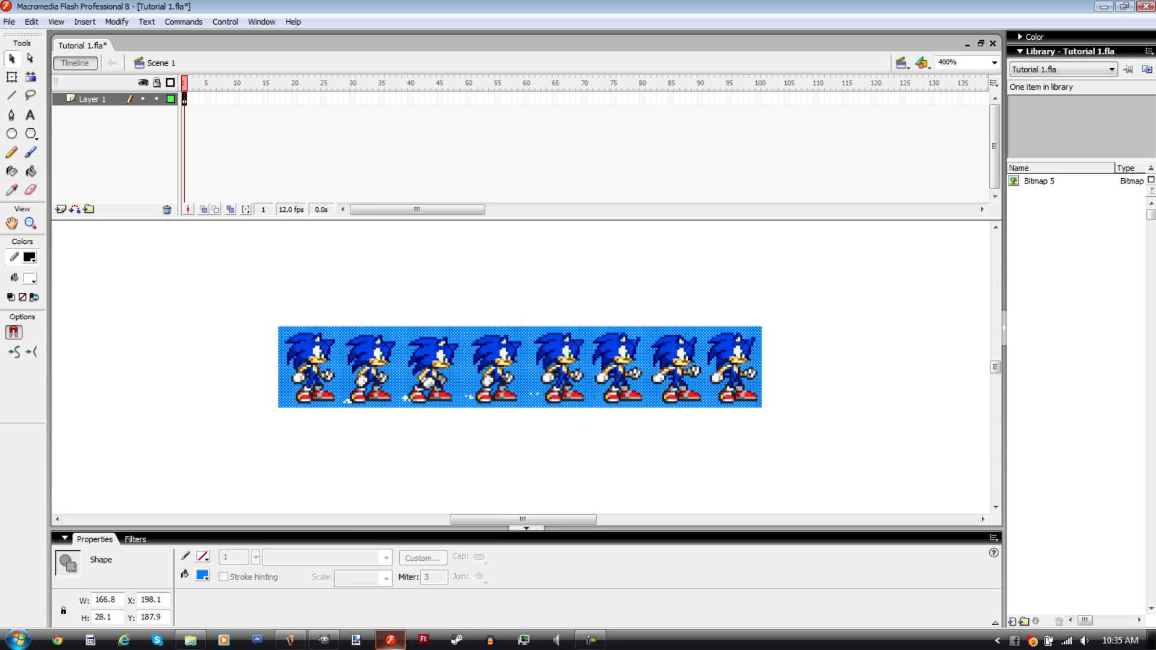
key(Delete)
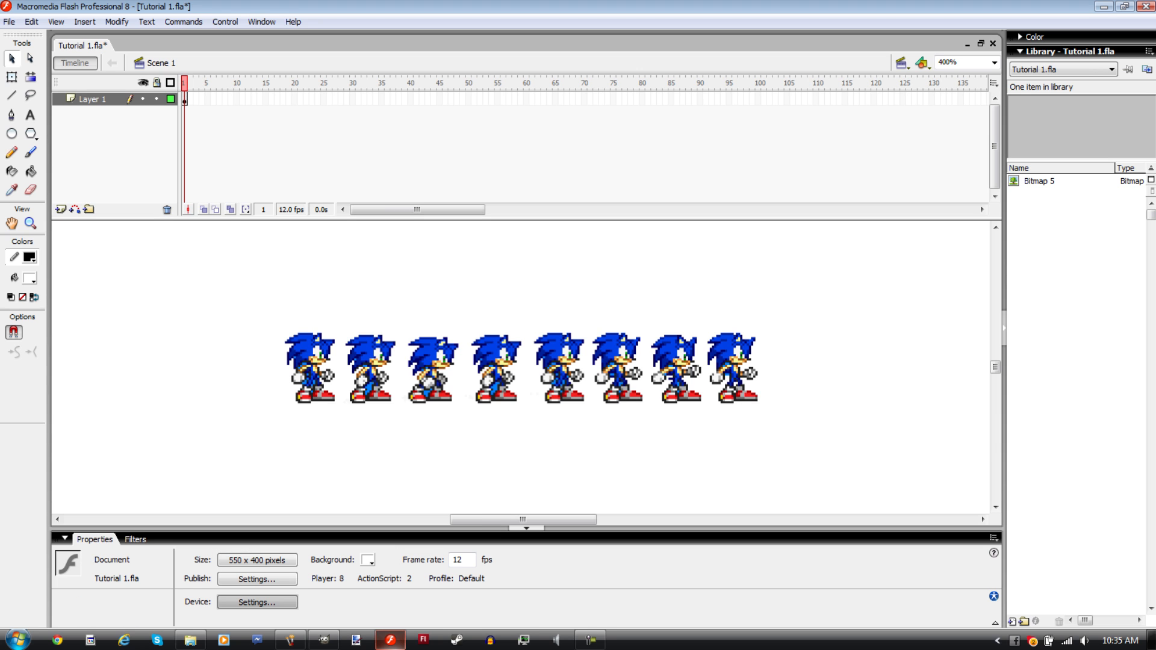
Delete the leftover blue background patches enclosed between the sprites' arms, bodies and legs.
click(468, 397)
key(Delete)
click(495, 383)
key(Delete)
click(494, 390)
key(Delete)
click(483, 363)
key(Delete)
click(427, 394)
key(Delete)
click(369, 389)
key(Delete)
click(307, 380)
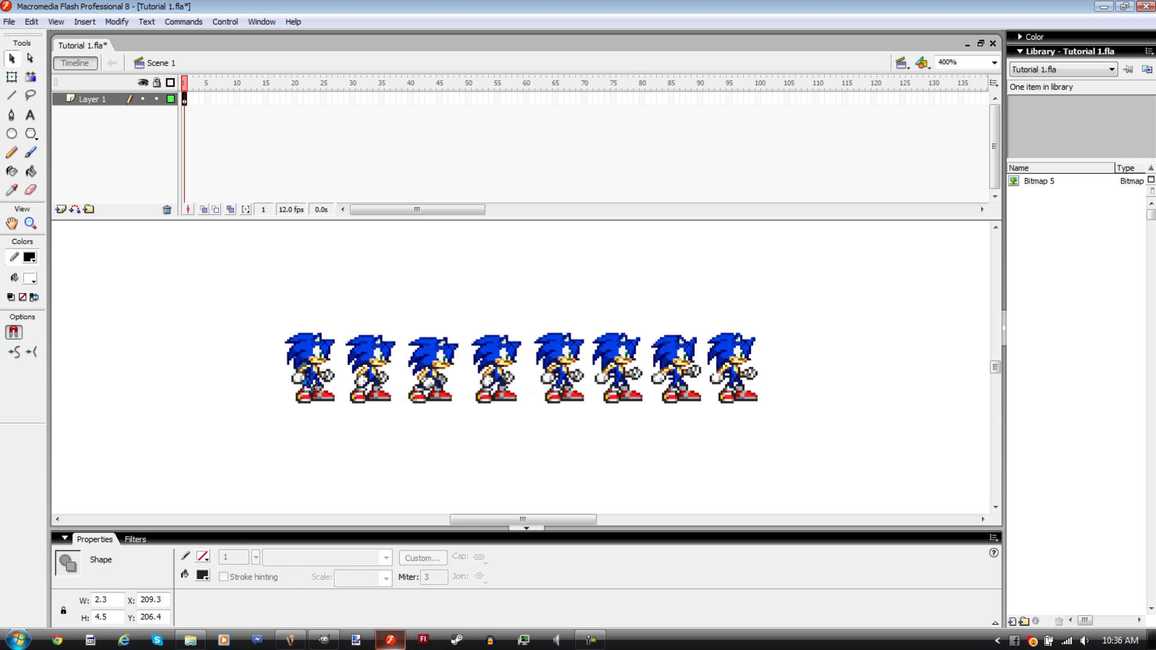
key(Delete)
click(309, 384)
key(Delete)
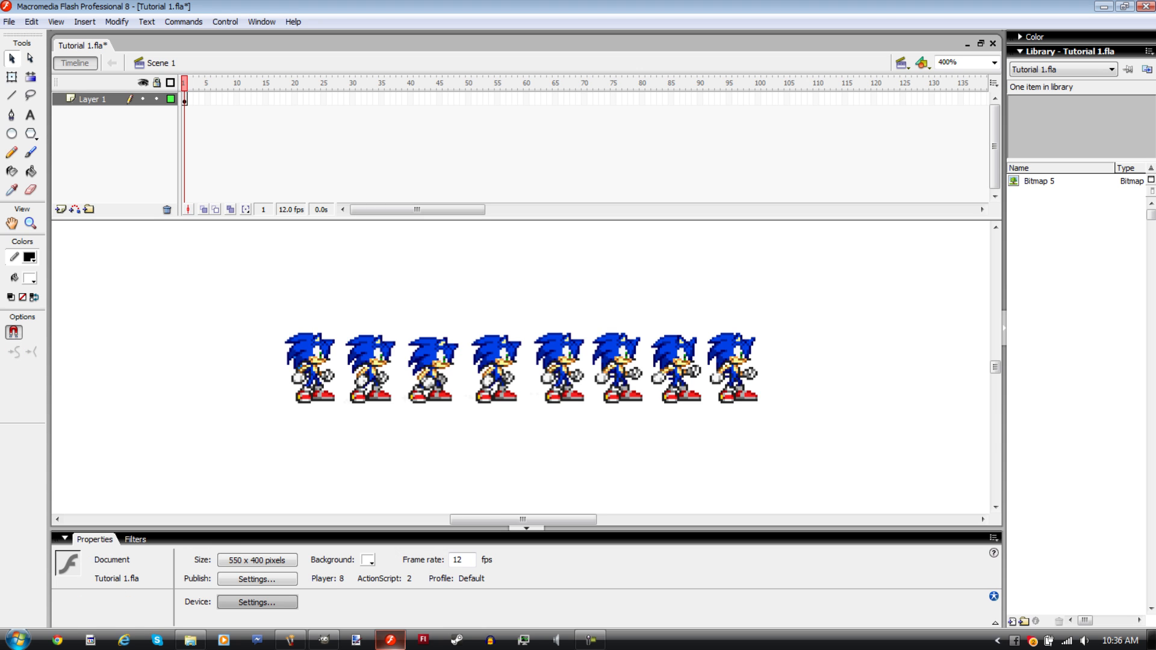
click(298, 371)
key(Delete)
Place an instance of Bitmap 5 from the library above the sprite row and remove it again.
click(1039, 181)
drag(922, 260, 563, 287)
key(ctrl+equal)
key(ctrl+equal)
key(ctrl+equal)
key(ctrl+minus)
key(ctrl+minus)
key(ctrl+minus)
key(ctrl+minus)
key(ctrl+equal)
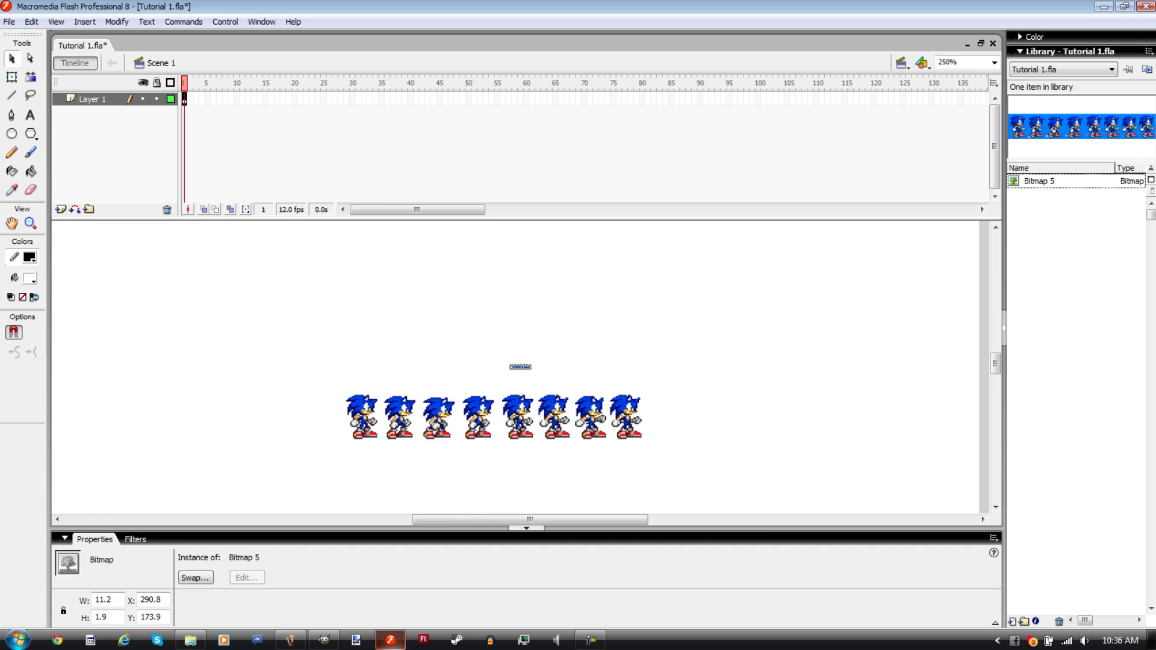
key(ctrl+equal)
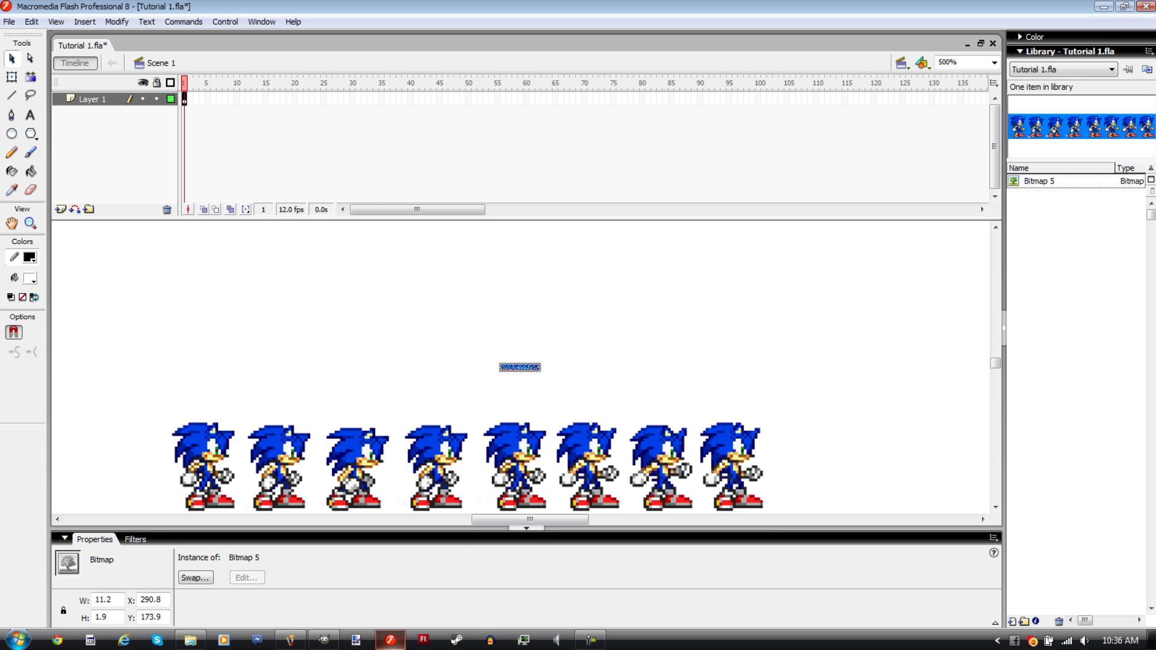
key(Delete)
Try deleting Bitmap 5 from the library to check the traced sprites, and undo the deletion.
click(1040, 181)
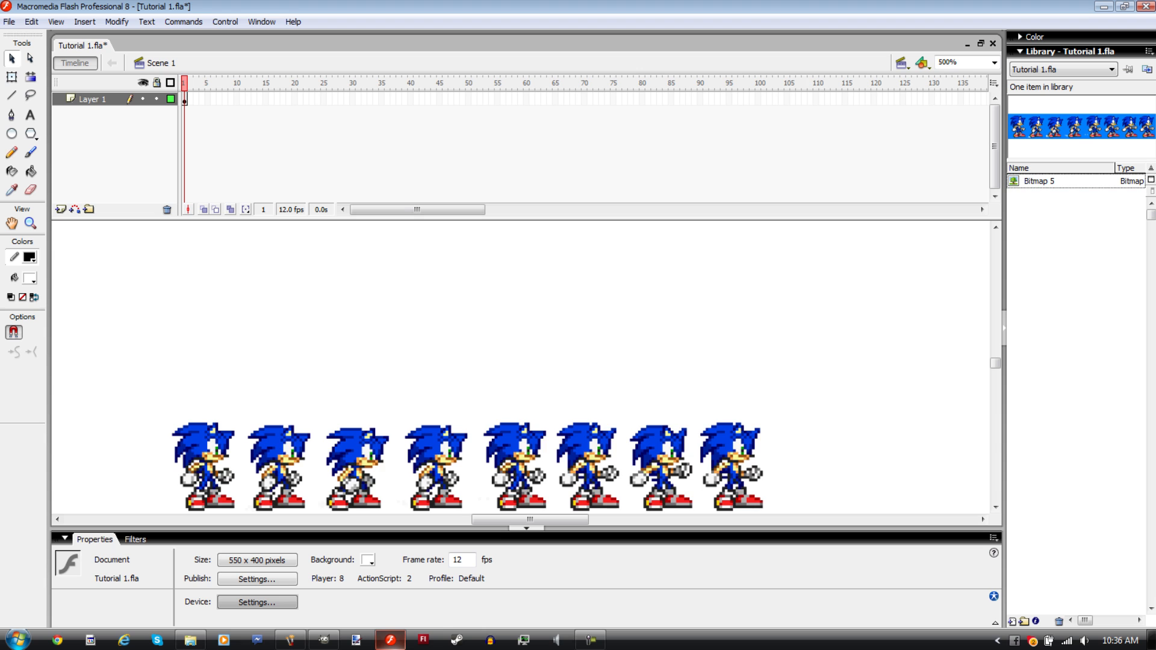
click(602, 337)
scroll(603, 337, down, 2)
drag(867, 260, 200, 470)
drag(91, 313, 853, 495)
click(1041, 181)
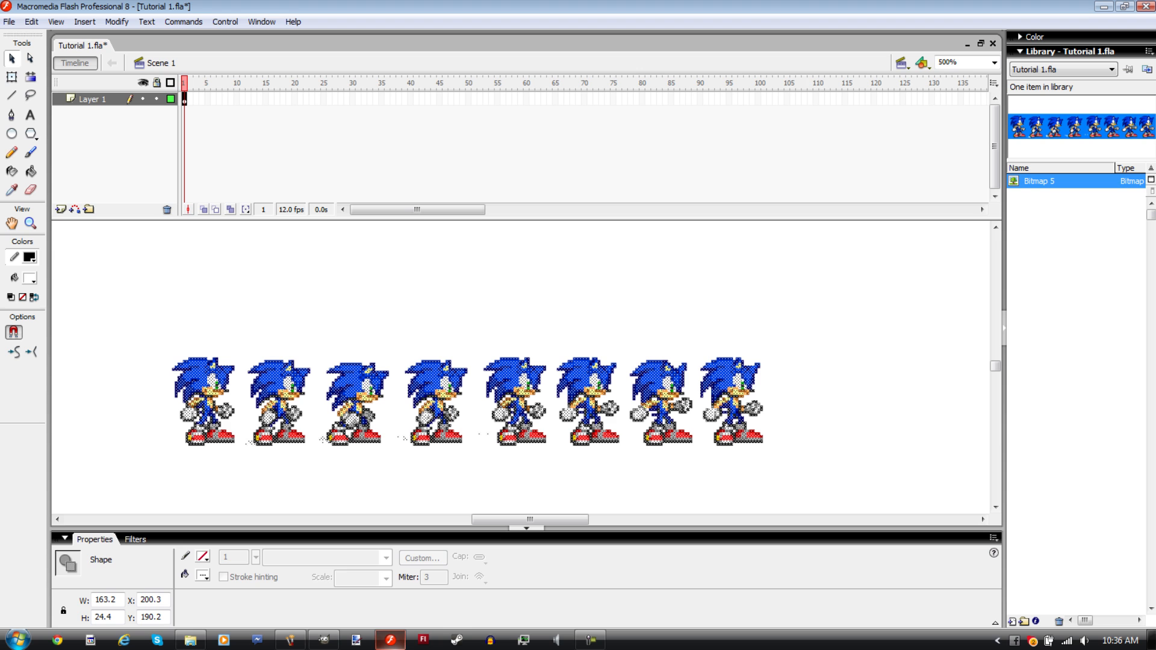
key(Delete)
click(946, 279)
drag(946, 278, 125, 477)
key(ctrl+z)
key(ctrl+z)
key(ctrl+z)
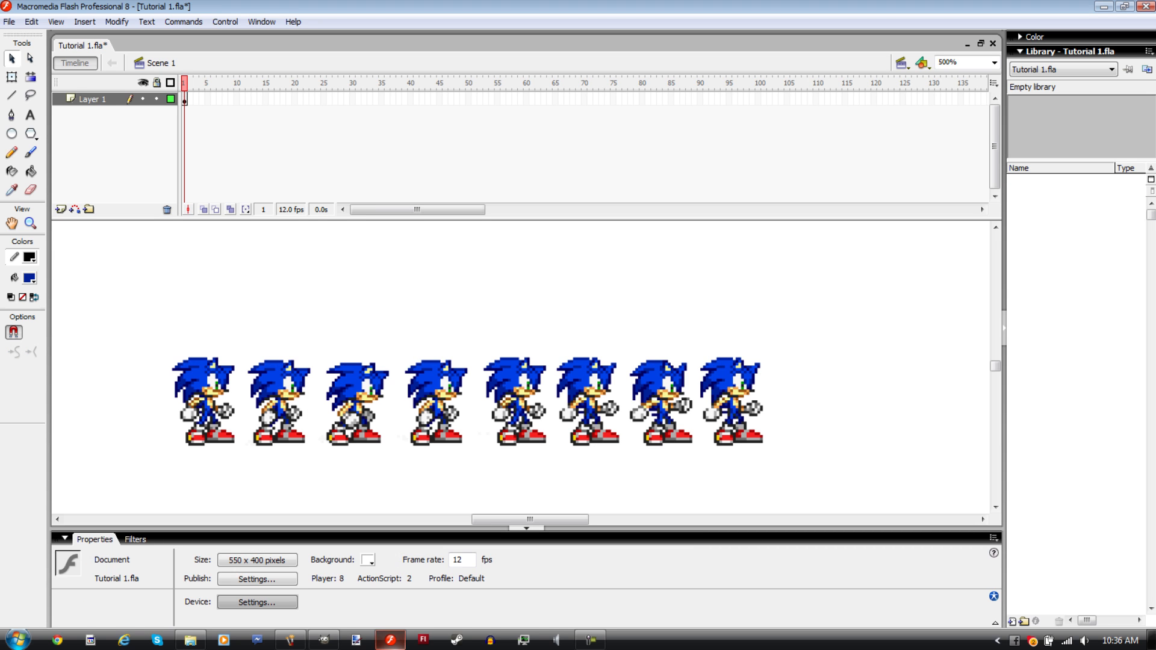
Delete Bitmap 5 from the library and deselect the traced sprites.
click(1040, 181)
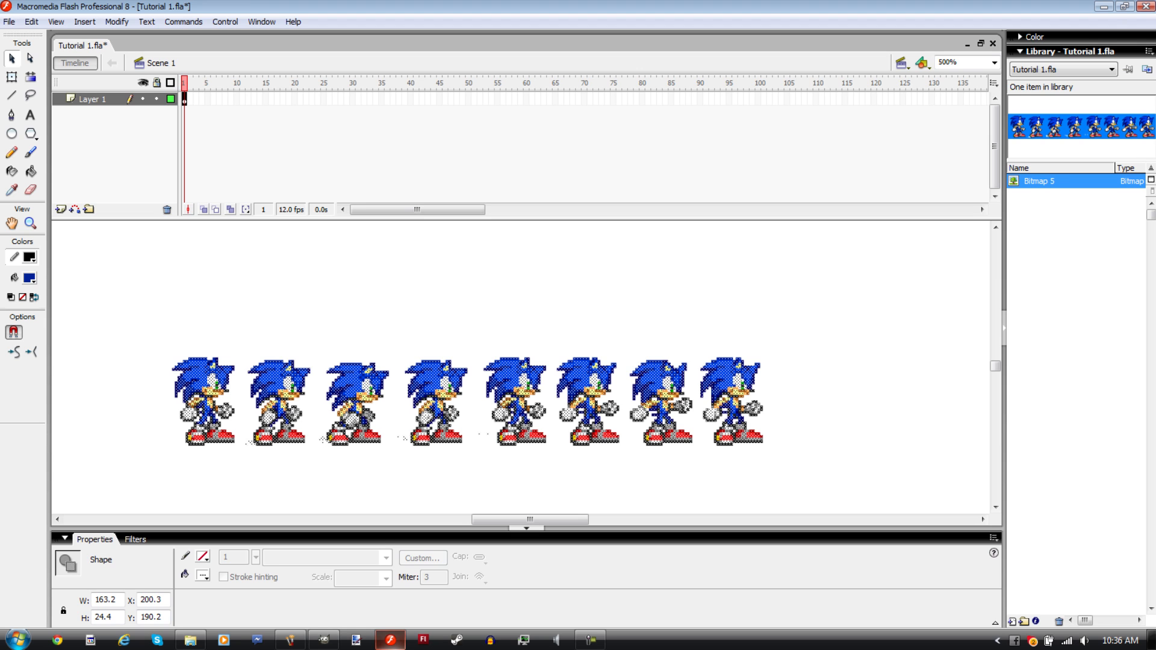
key(Delete)
key(Escape)
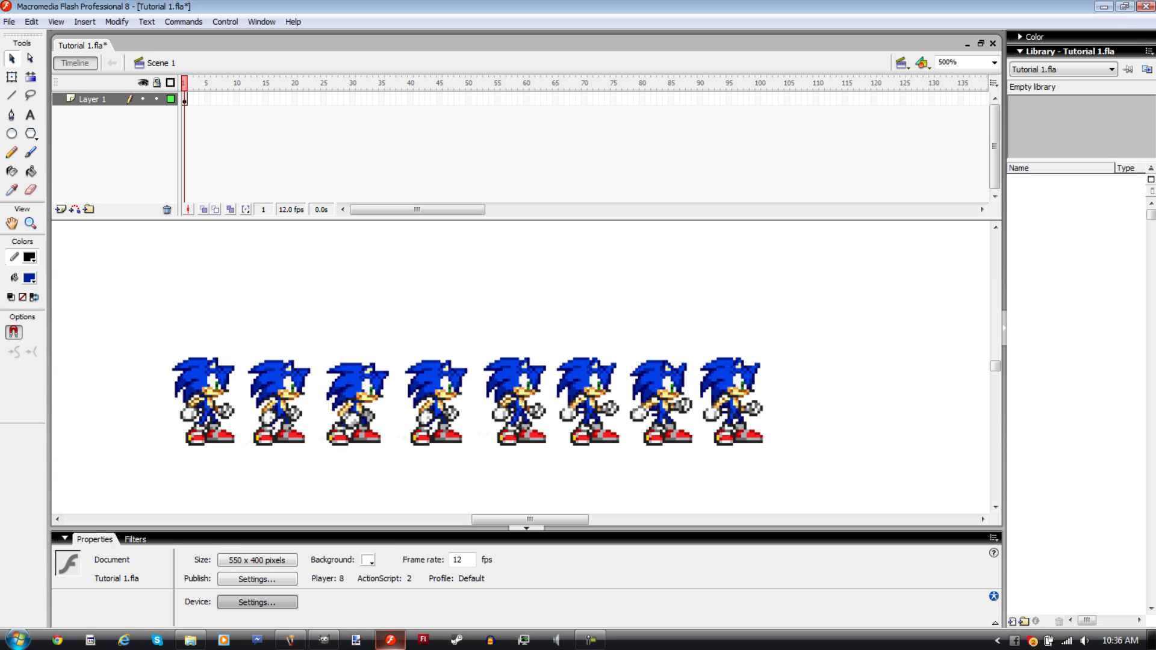
Delete all eight traced sprites from frame 1 to clear the stage.
drag(947, 256, 61, 482)
key(Escape)
key(ctrl+minus)
key(ctrl+minus)
click(185, 100)
drag(733, 295, 398, 416)
key(Delete)
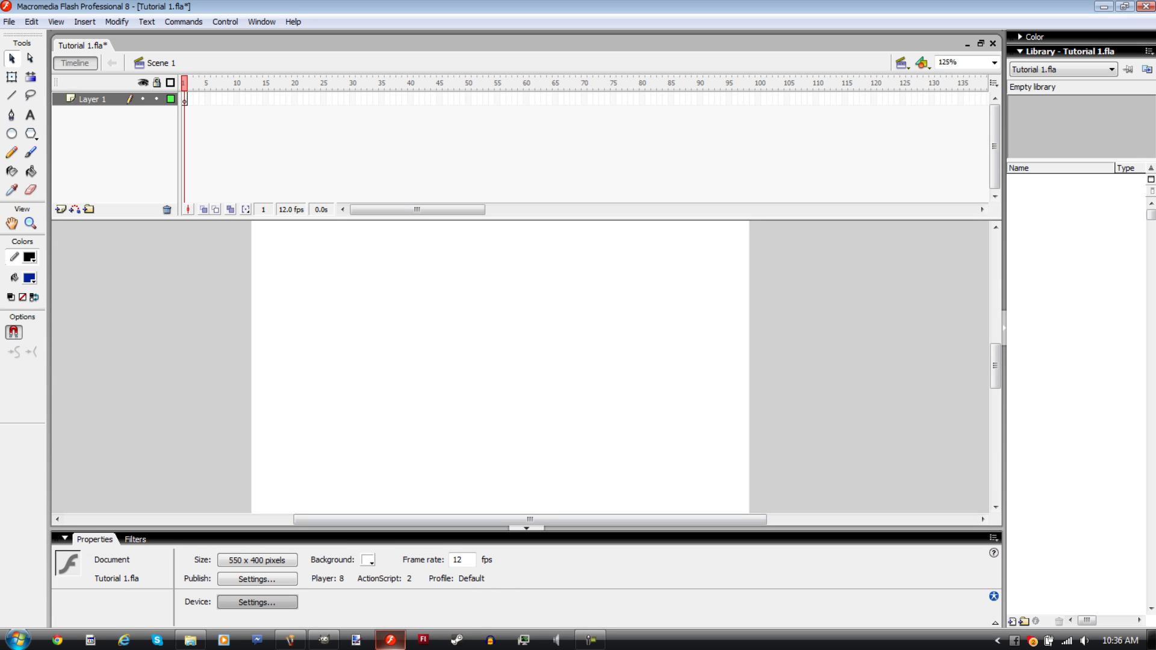
Close the Paint window and switch to GIMP with the sonicADV.2 sprite sheet open.
click(290, 641)
click(1146, 6)
click(323, 641)
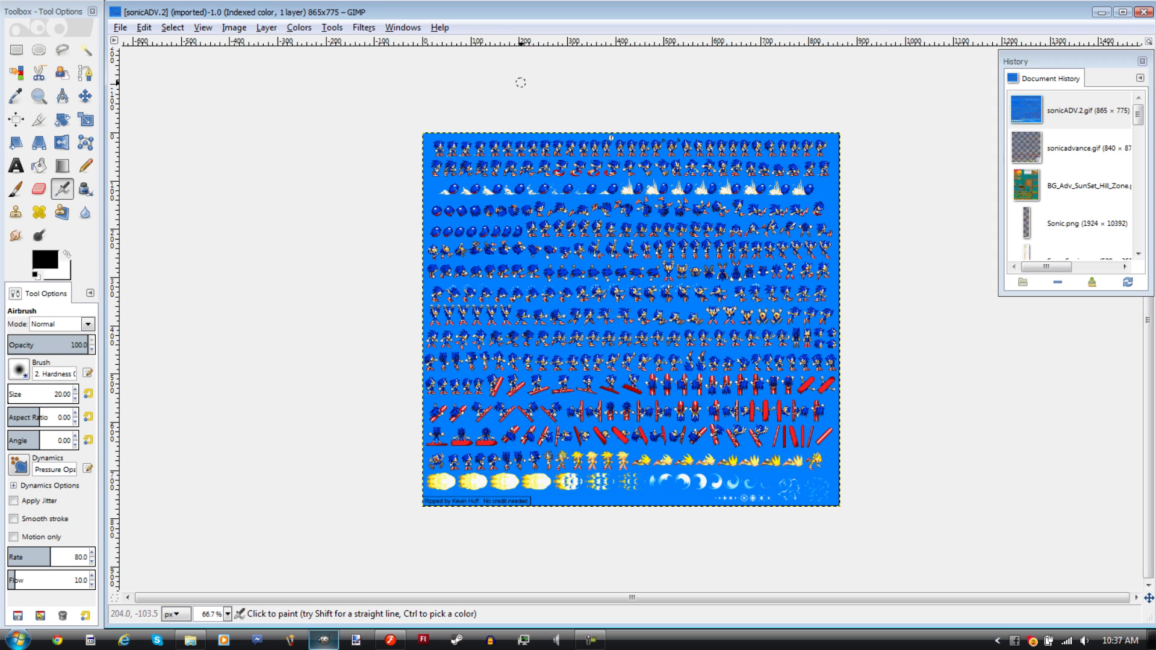
click(17, 50)
click(392, 192)
click(356, 193)
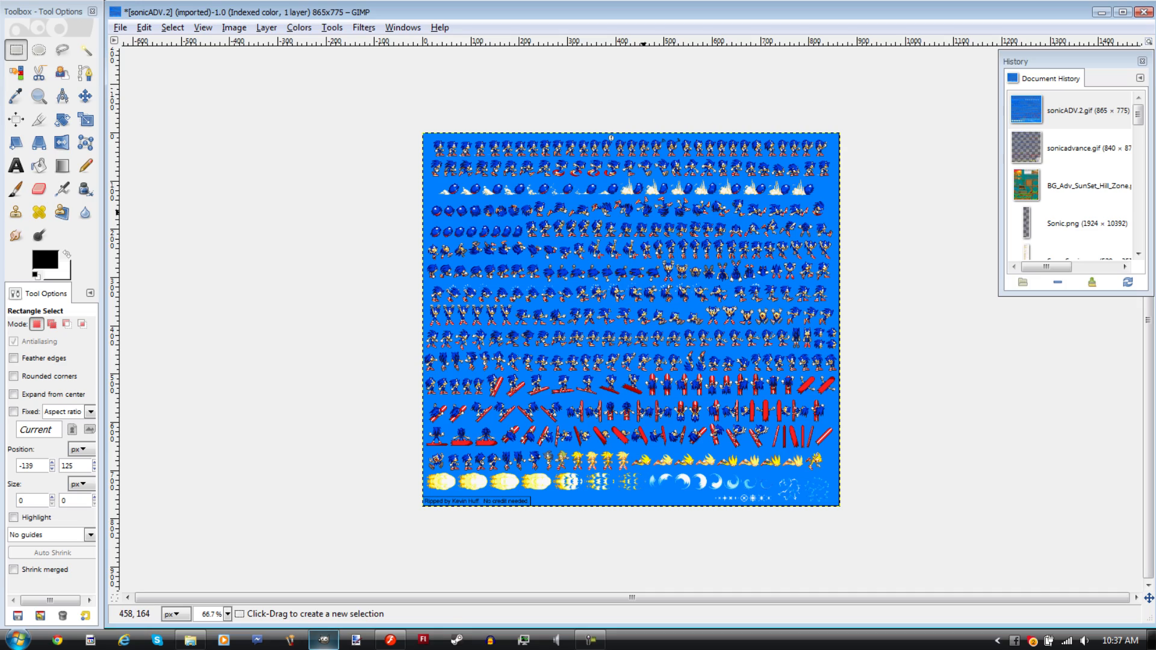
ctrl+scroll(645, 199, up, 3)
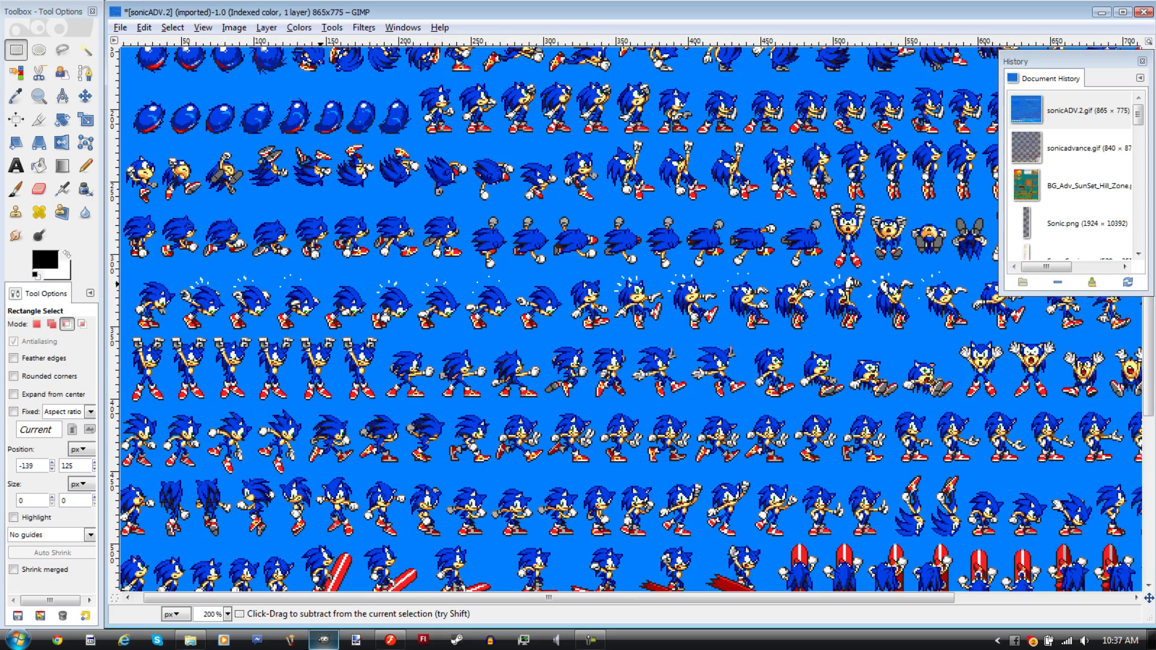
ctrl+scroll(633, 283, down, 1)
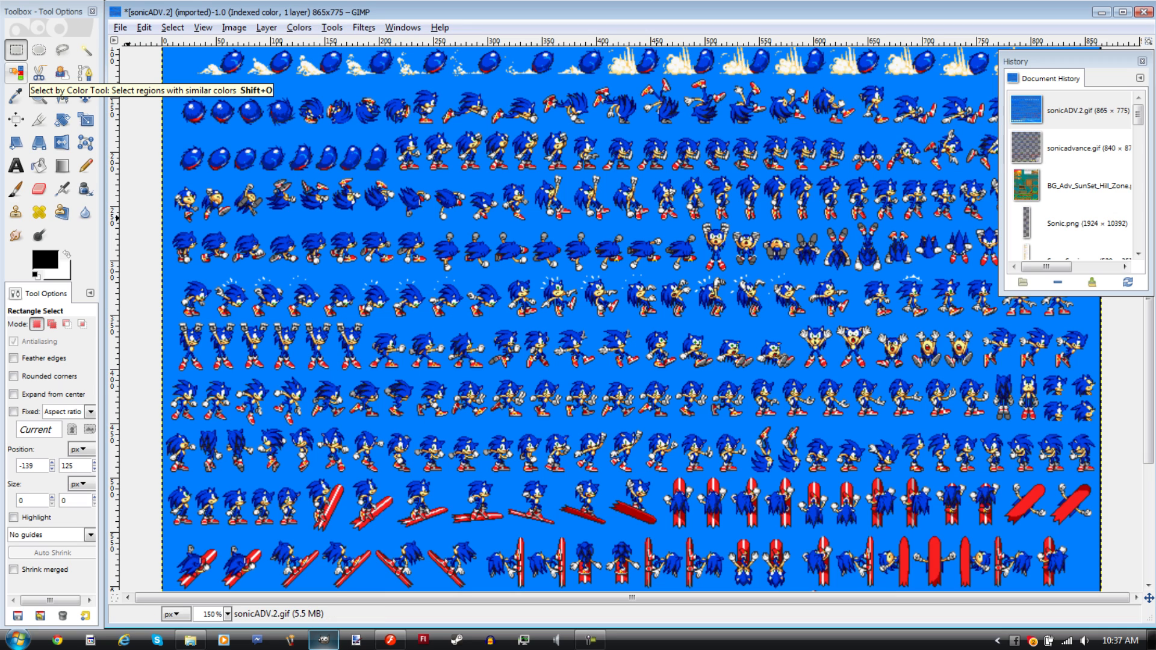
Select the sprite sheet's entire blue background with Select by Color at a threshold of 0.
click(17, 74)
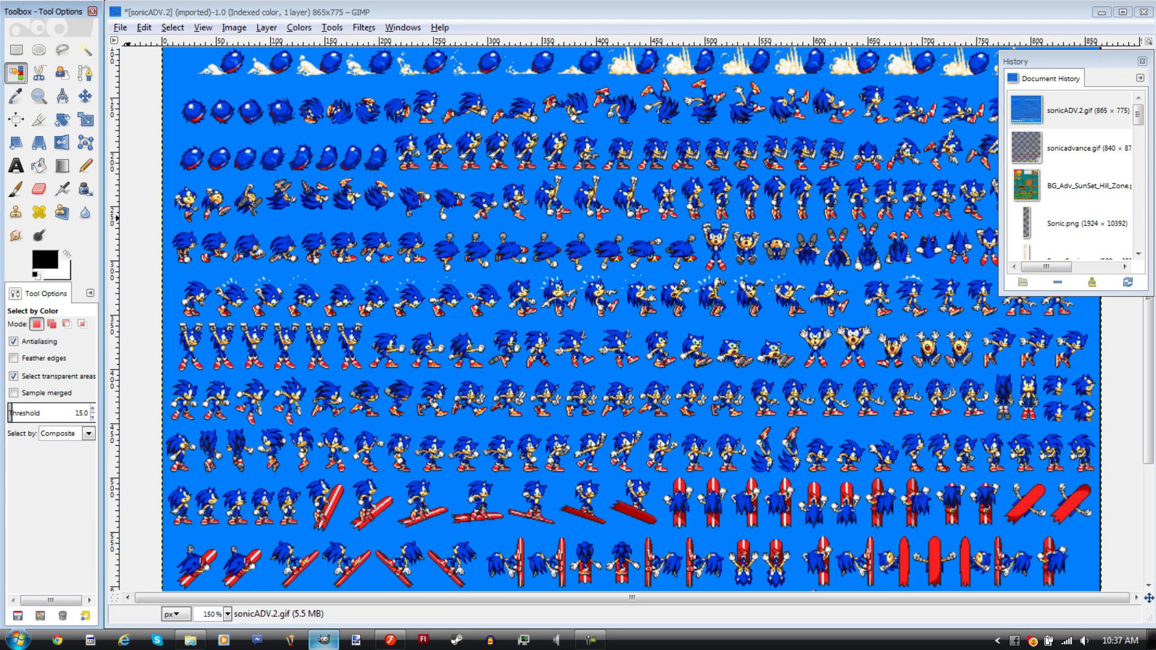
drag(54, 417, 5, 417)
click(10, 415)
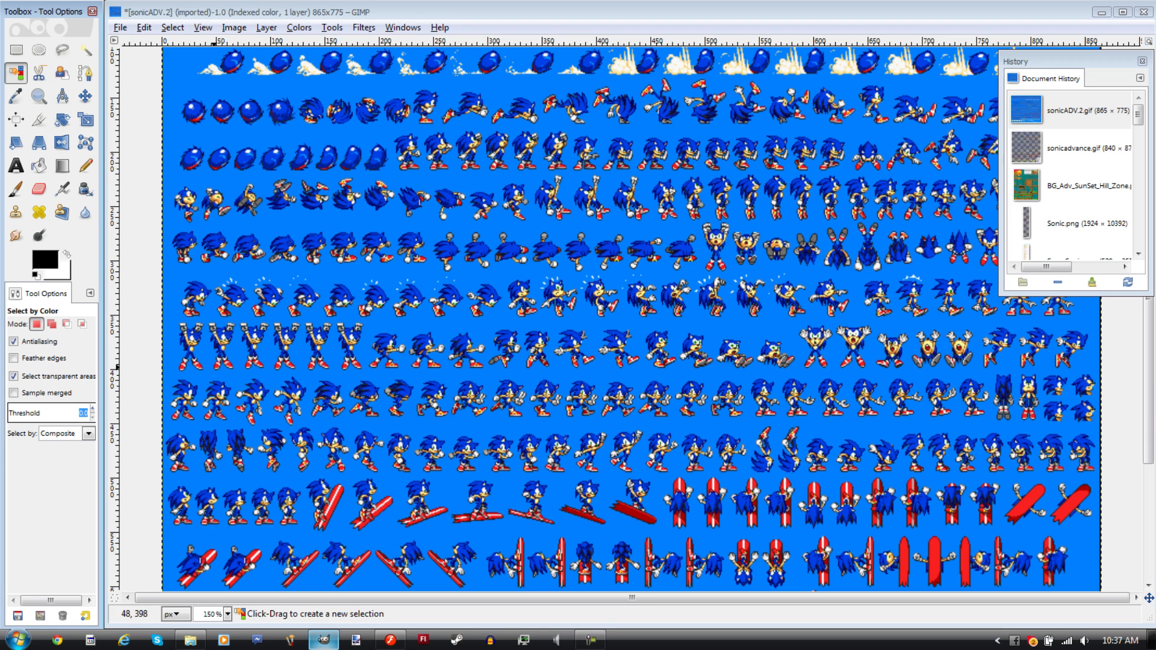
scroll(181, 198, up, 3)
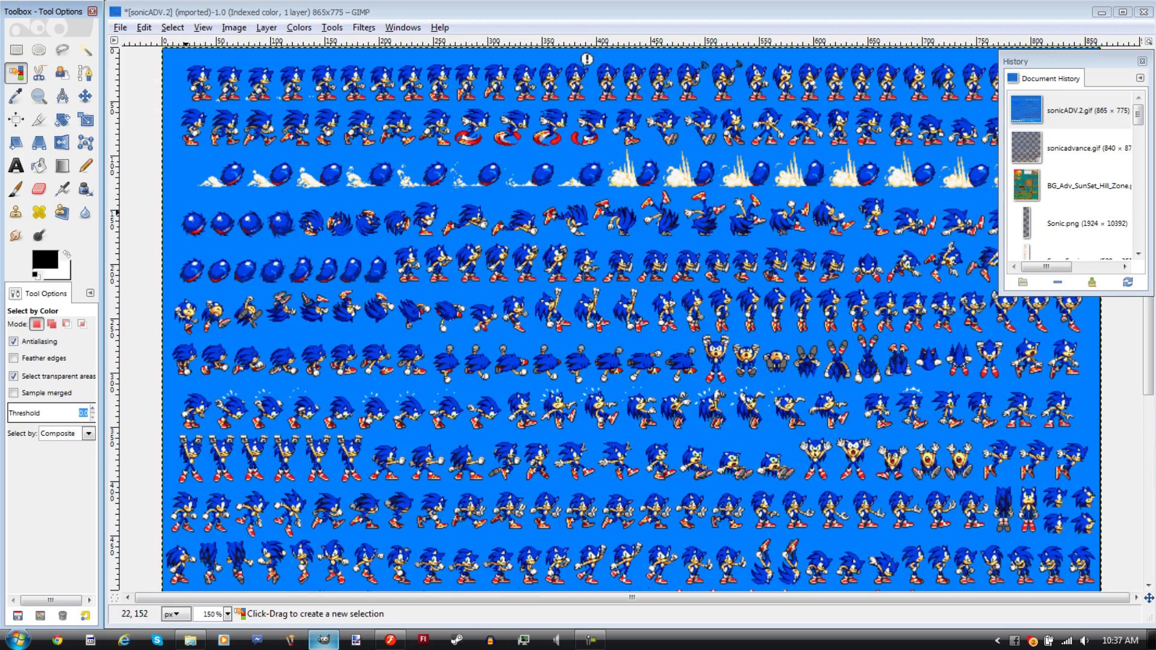
scroll(185, 167, up, 2)
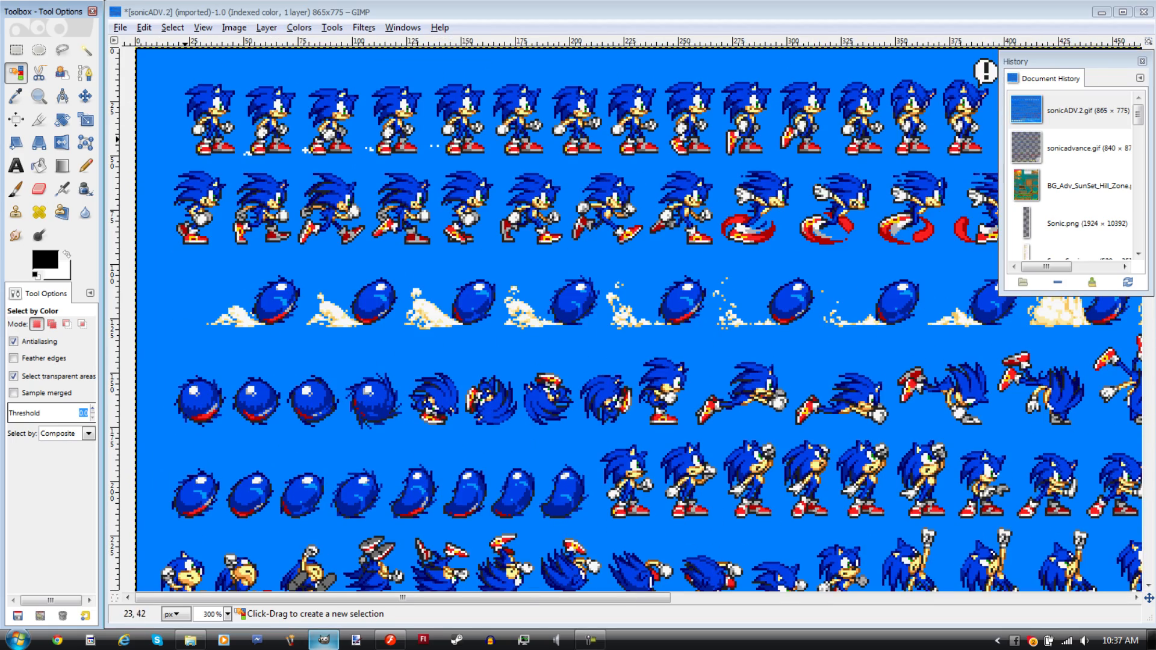
click(183, 141)
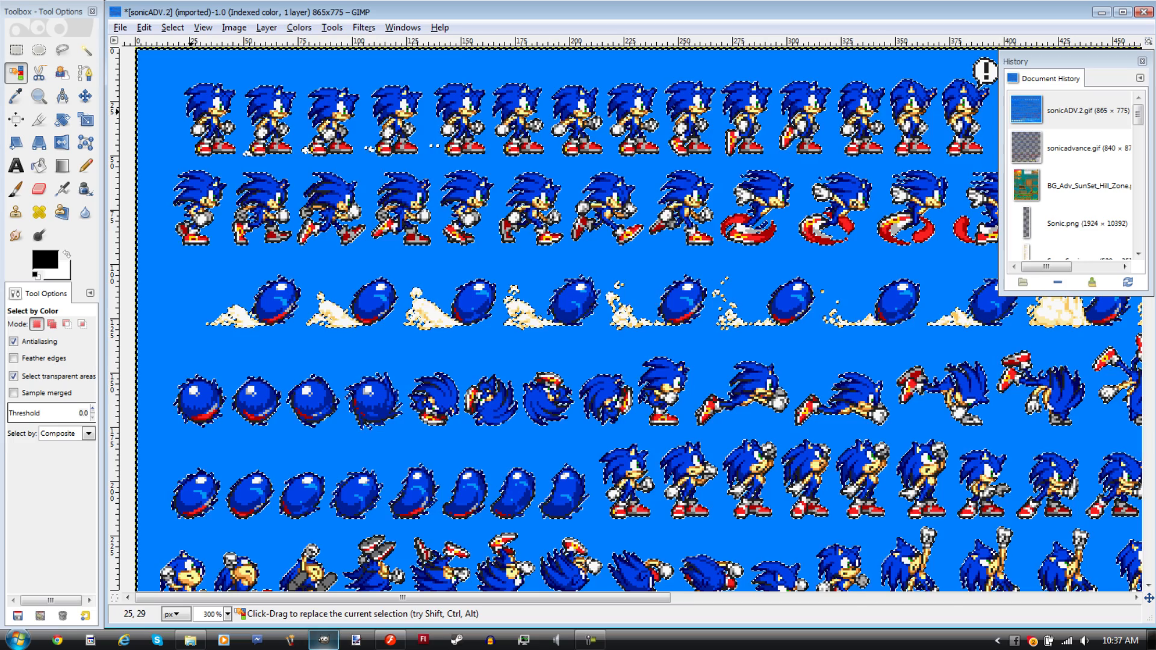
Try to delete the selected blue background while the layer has no alpha channel, and undo the deletion.
key(Delete)
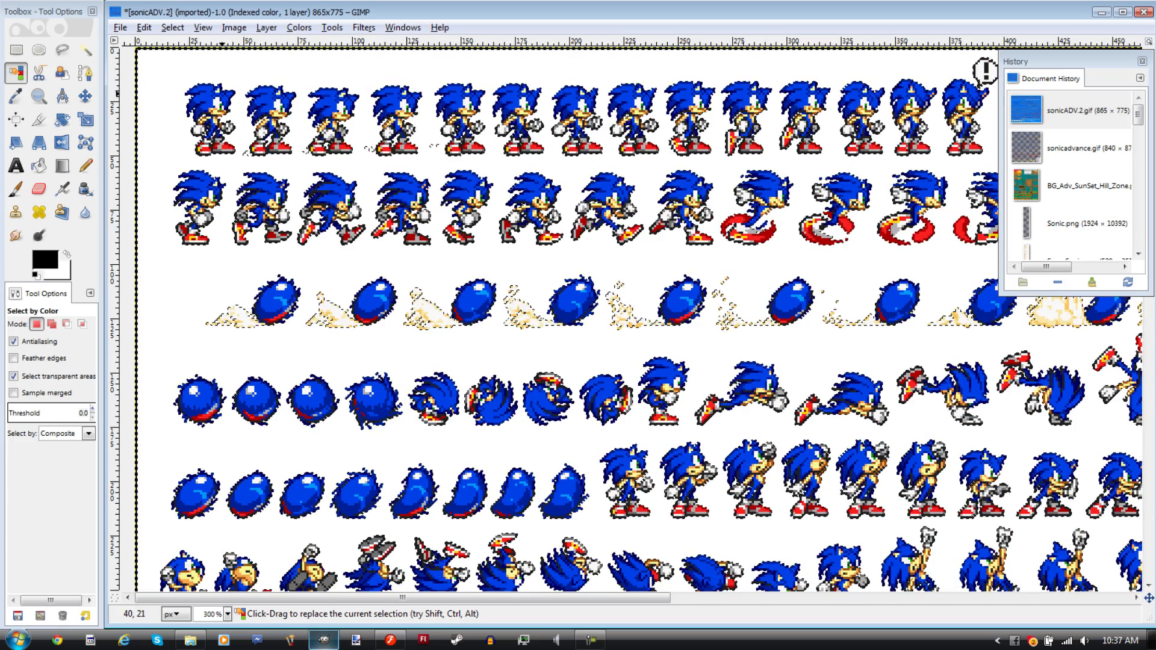
key(ctrl)
key(ctrl+z)
Add an alpha channel to the sprite sheet's layer and delete the selected blue background, leaving nothing selected.
key(alt+l)
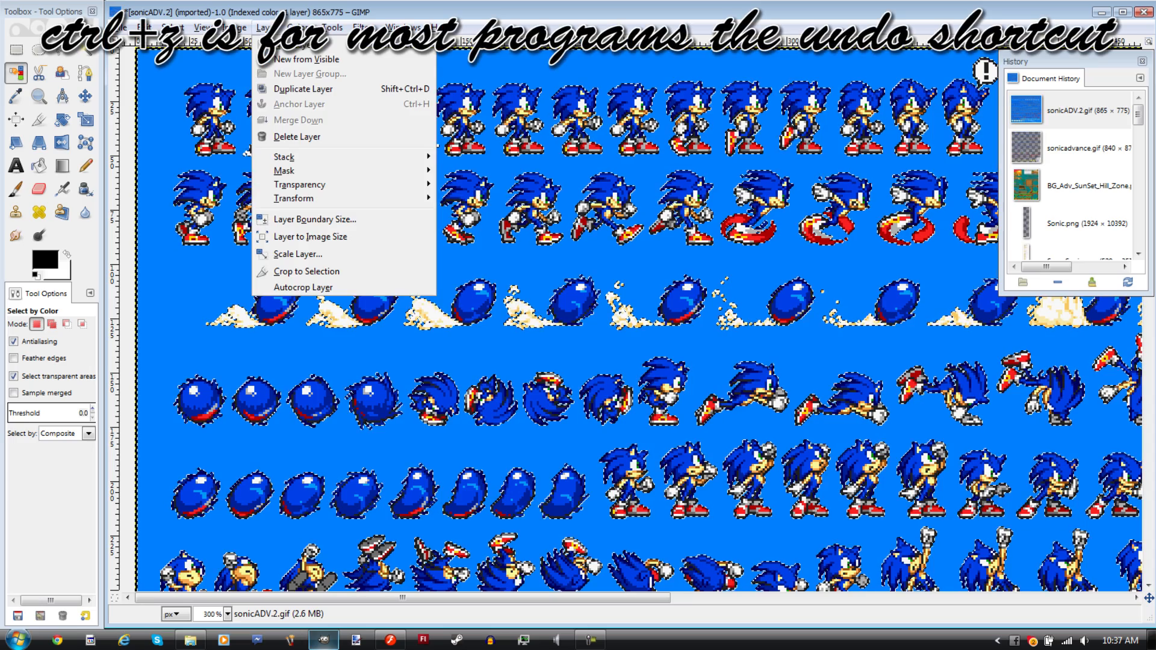
mouse_move(307, 185)
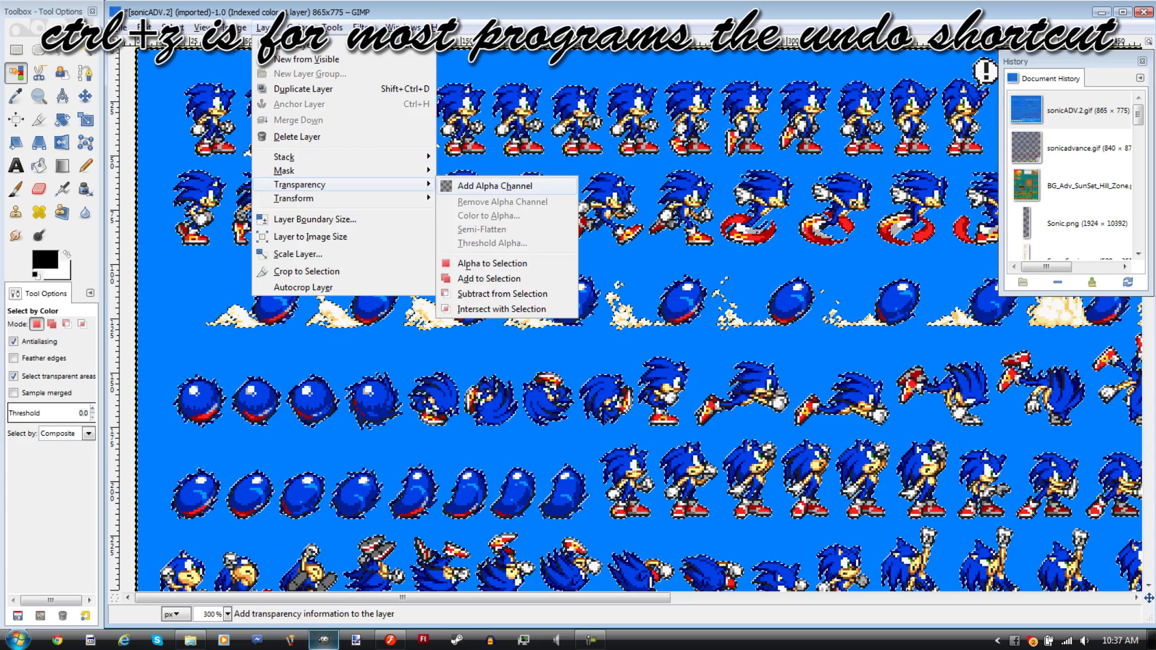
click(491, 186)
key(Delete)
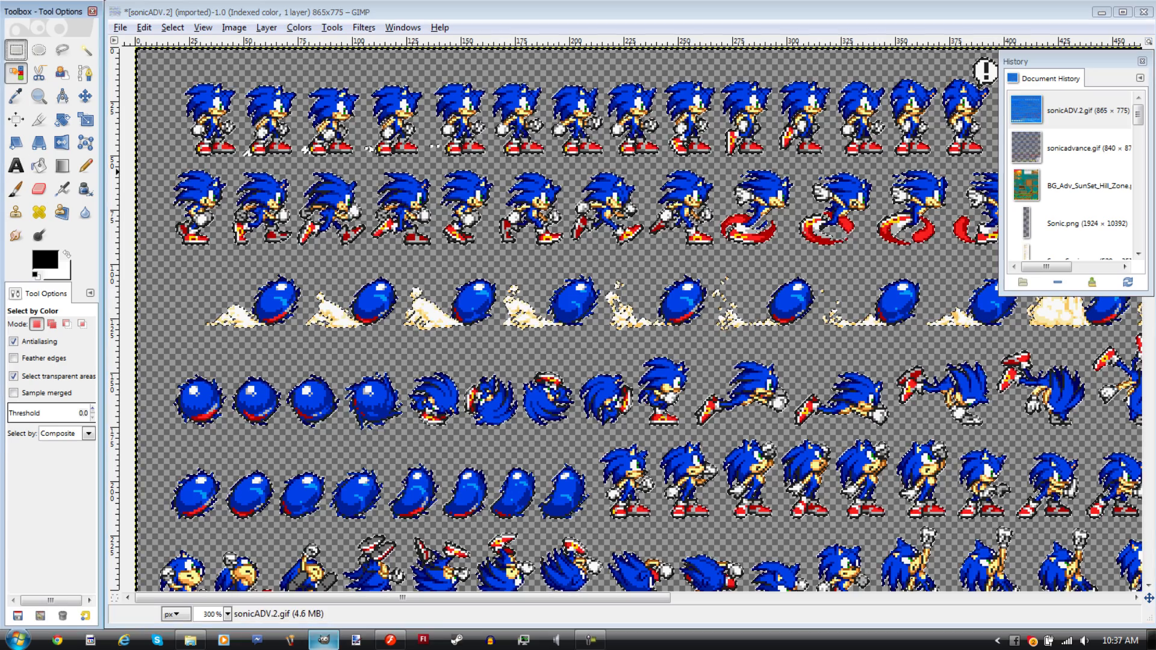
click(17, 49)
click(267, 121)
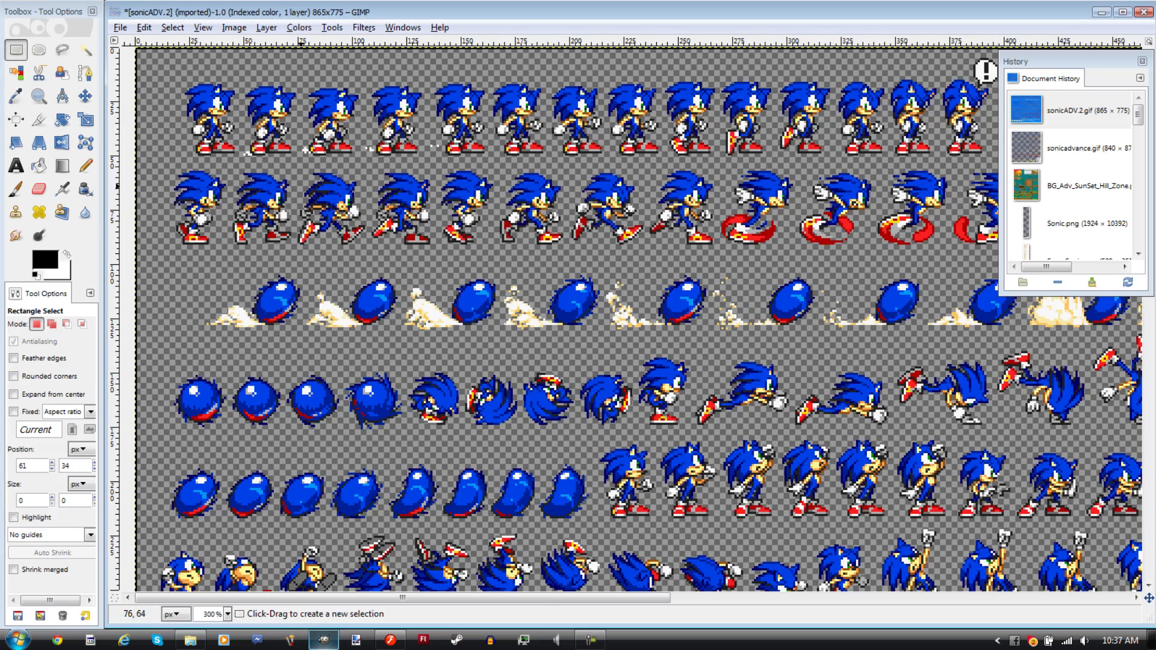
click(299, 28)
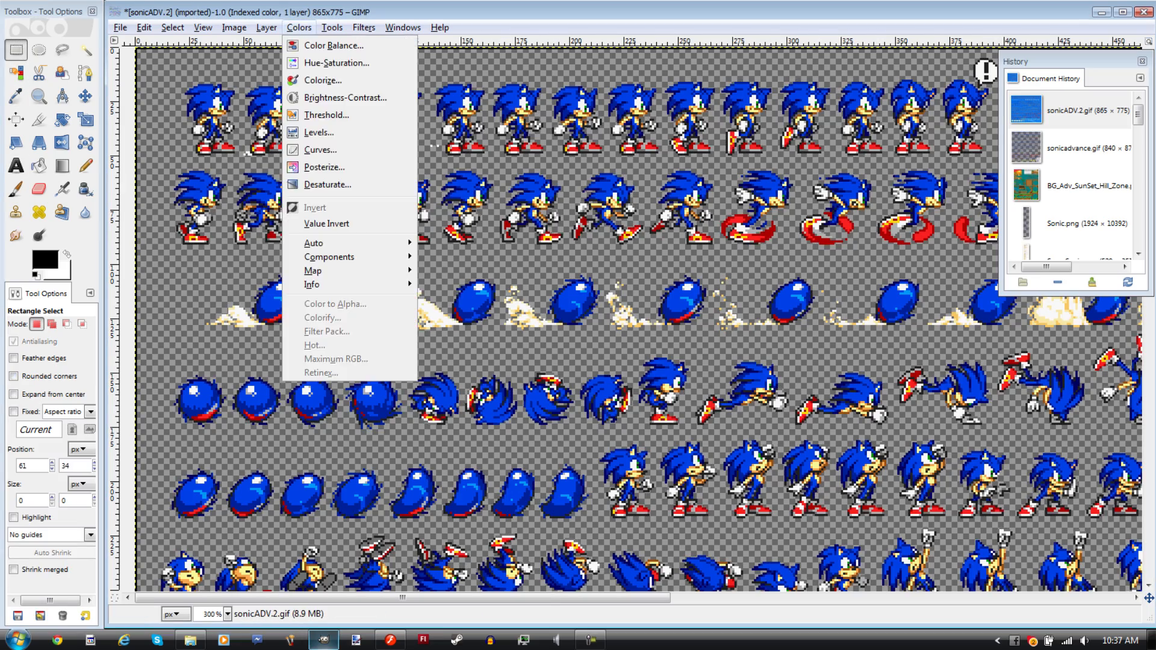
mouse_move(267, 28)
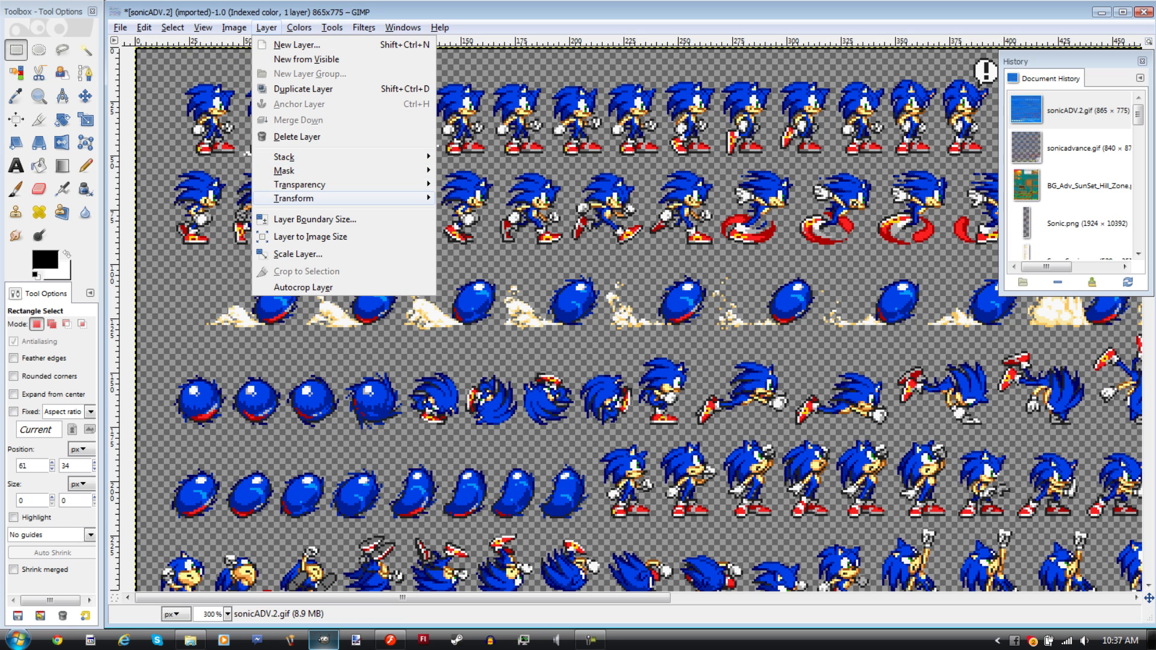
mouse_move(337, 185)
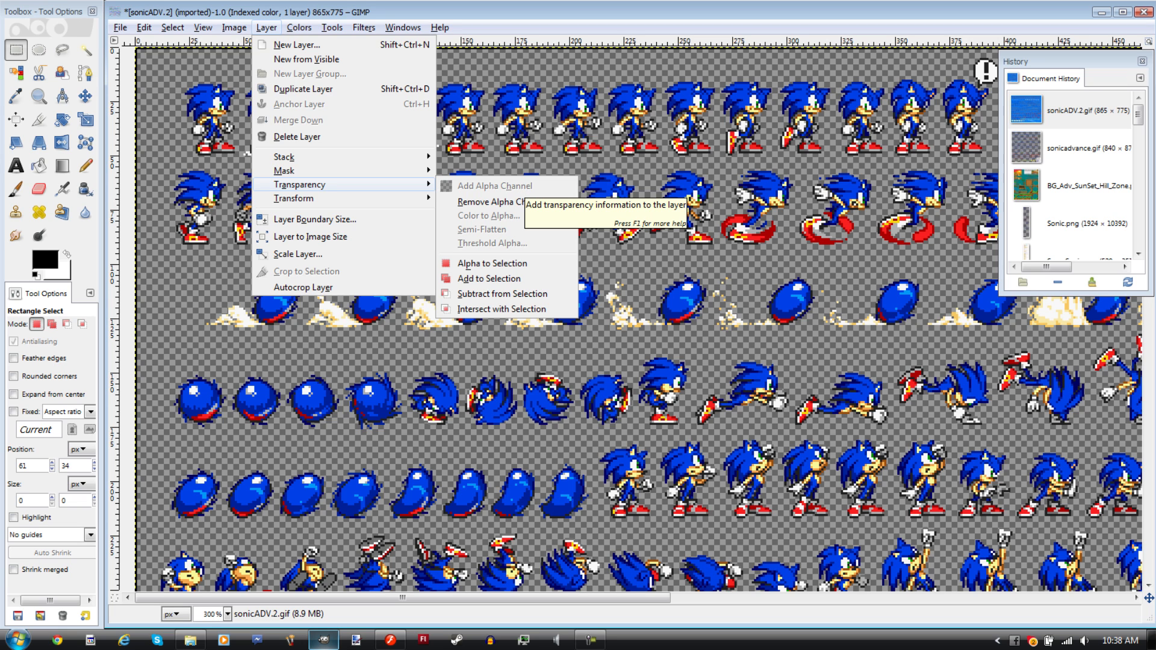
key(Escape)
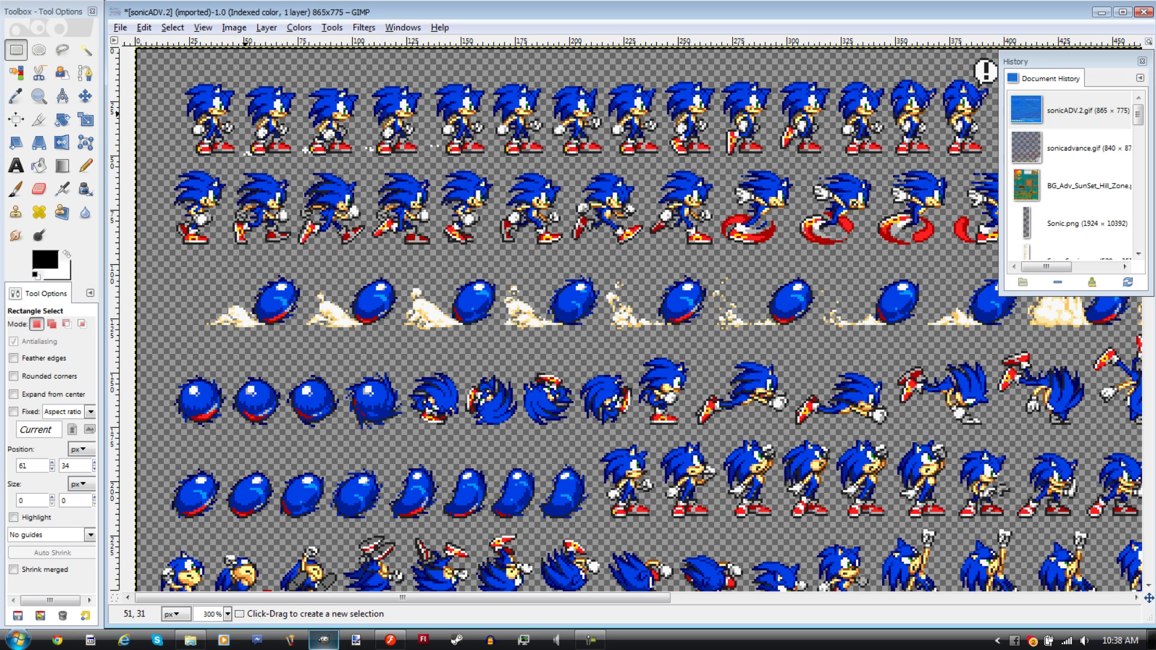
Copy the first eight sprites of the sheet's top row and paste them into Tutorial 1.fla in Flash.
drag(177, 82, 661, 158)
key(ctrl+c)
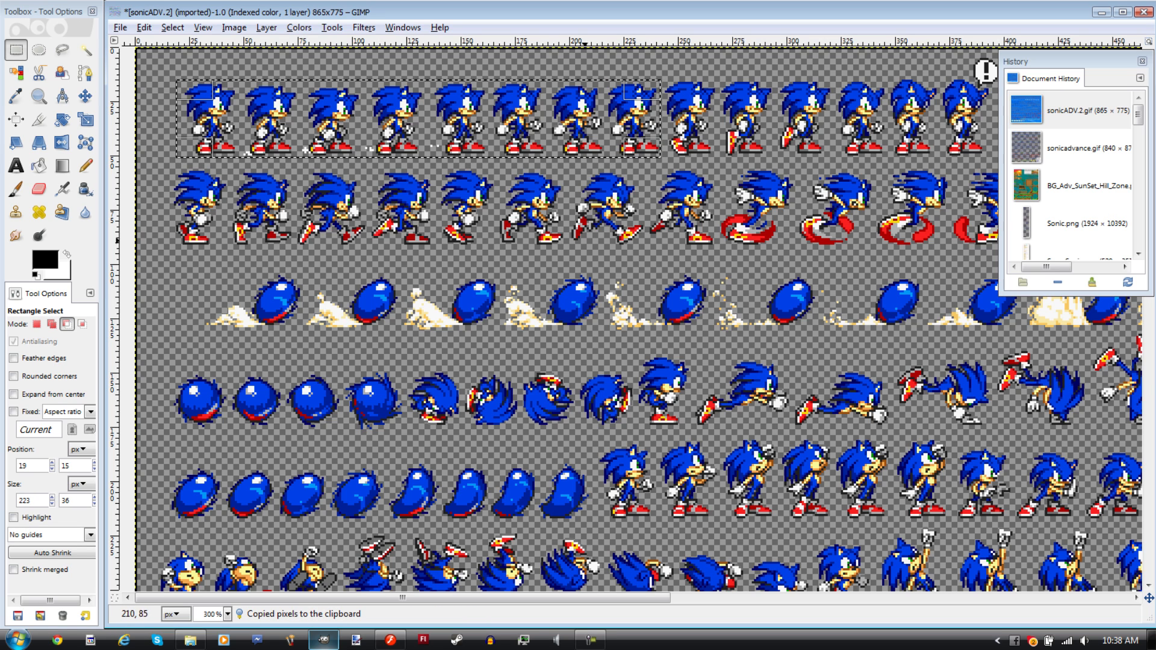
click(390, 640)
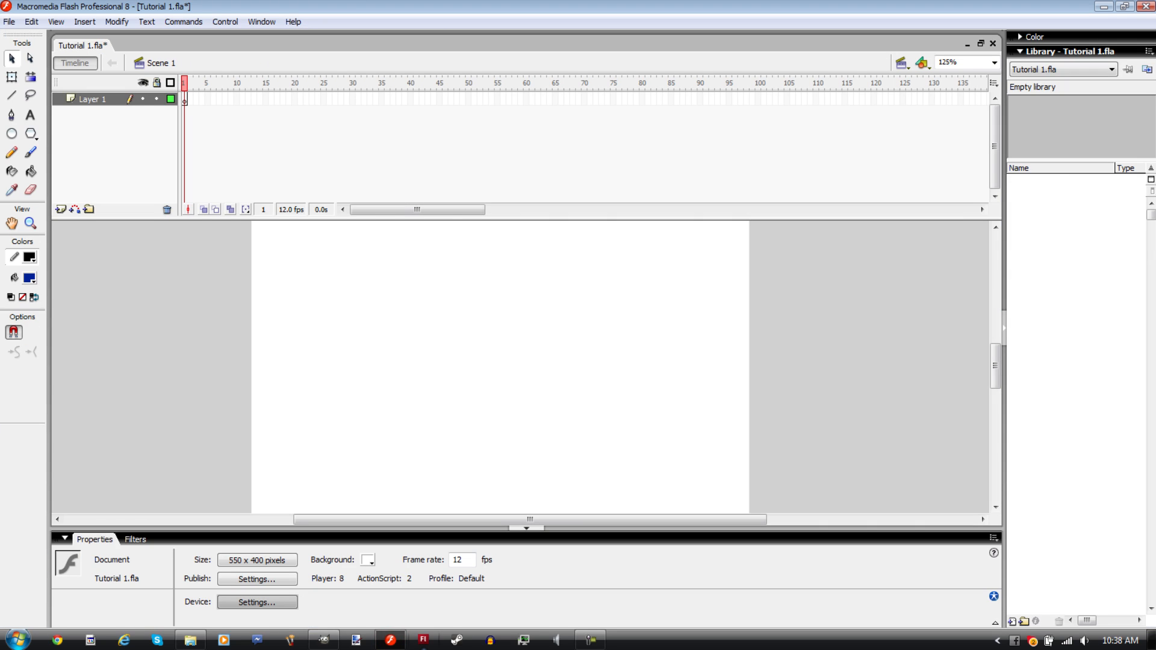
key(ctrl+v)
scroll(520, 367, up, 2)
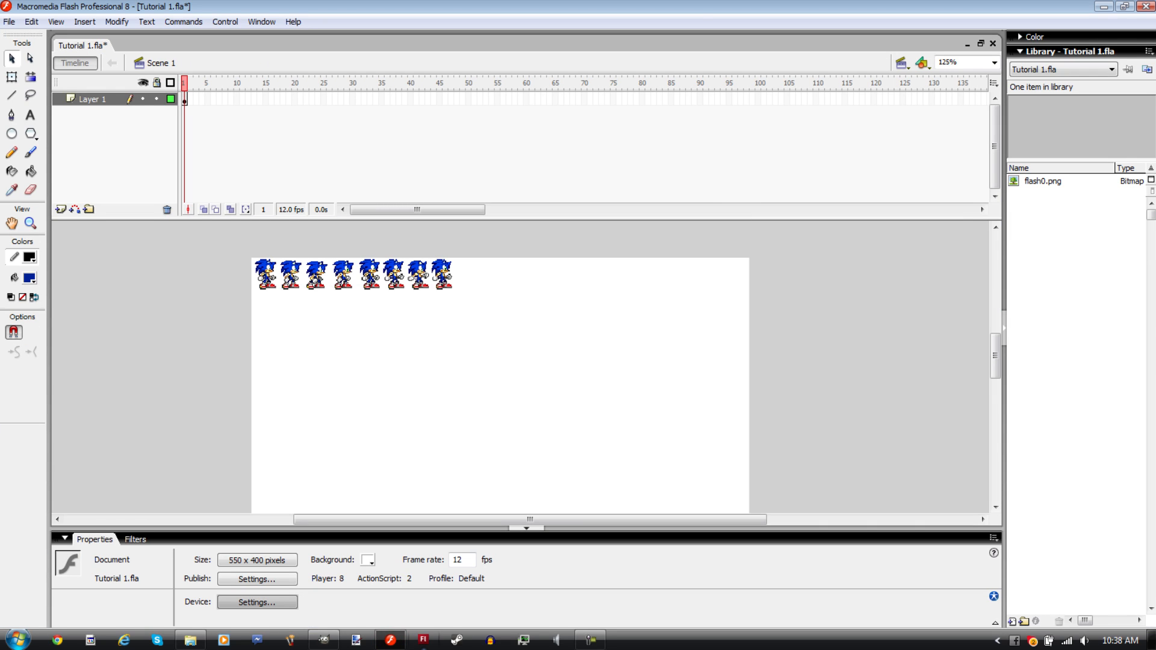
Try tracing the pasted bitmap with color threshold 1, minimum area 1 pixel, Pixels curve fit and Normal corners, and undo the trace.
drag(352, 275, 352, 247)
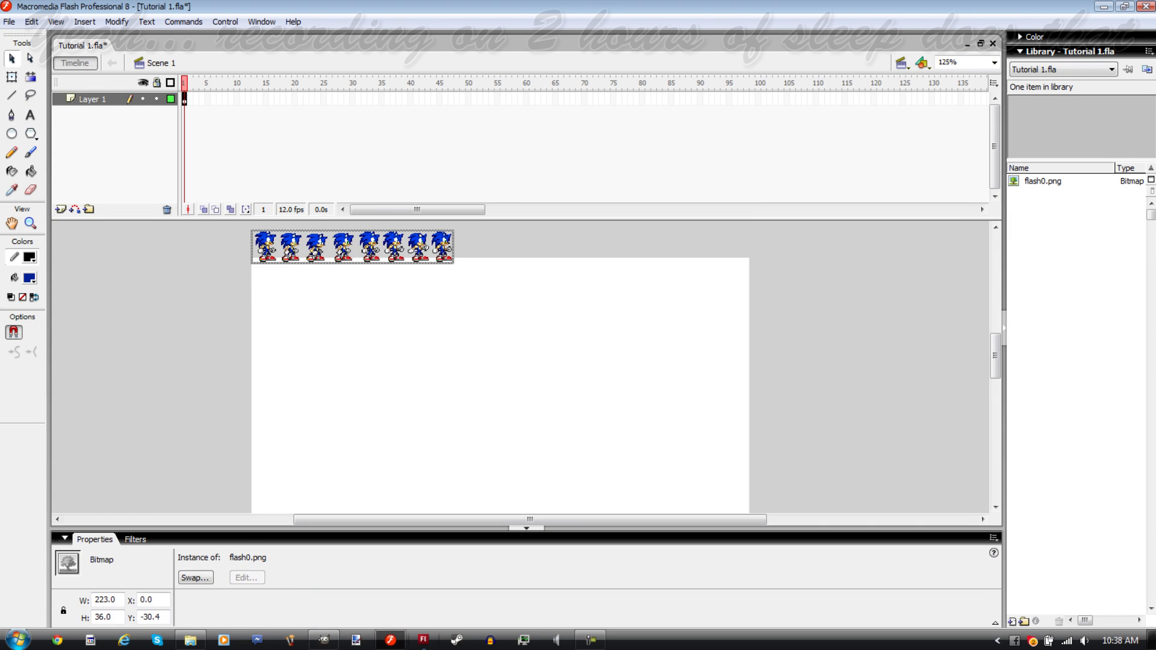
key(ctrl+z)
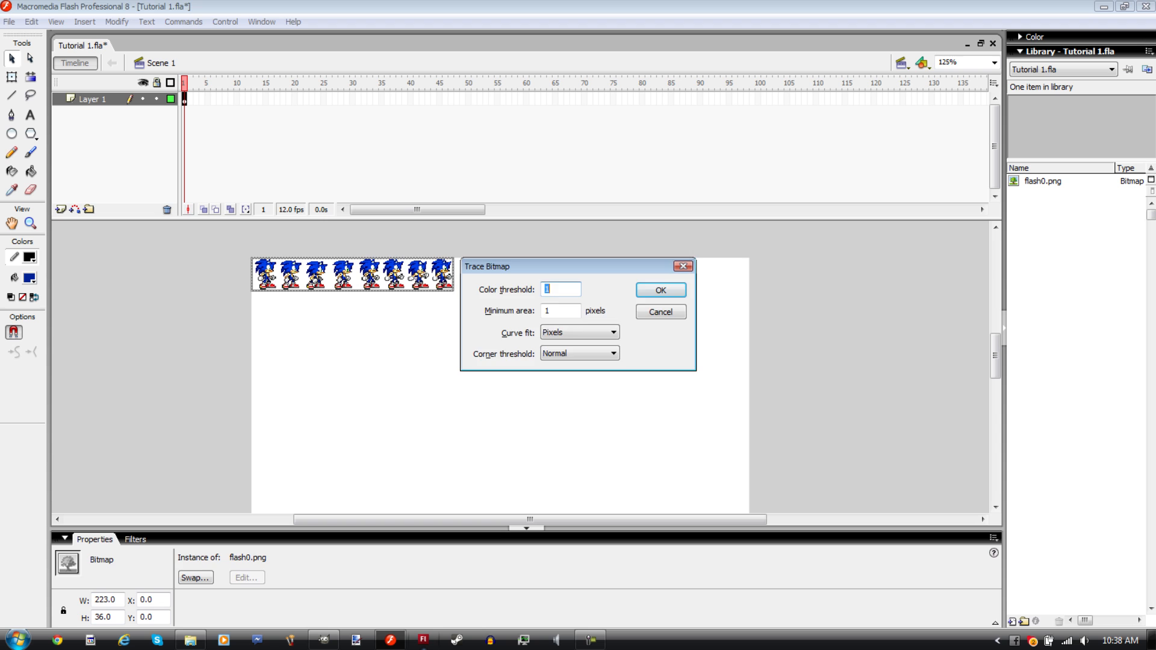
key(Return)
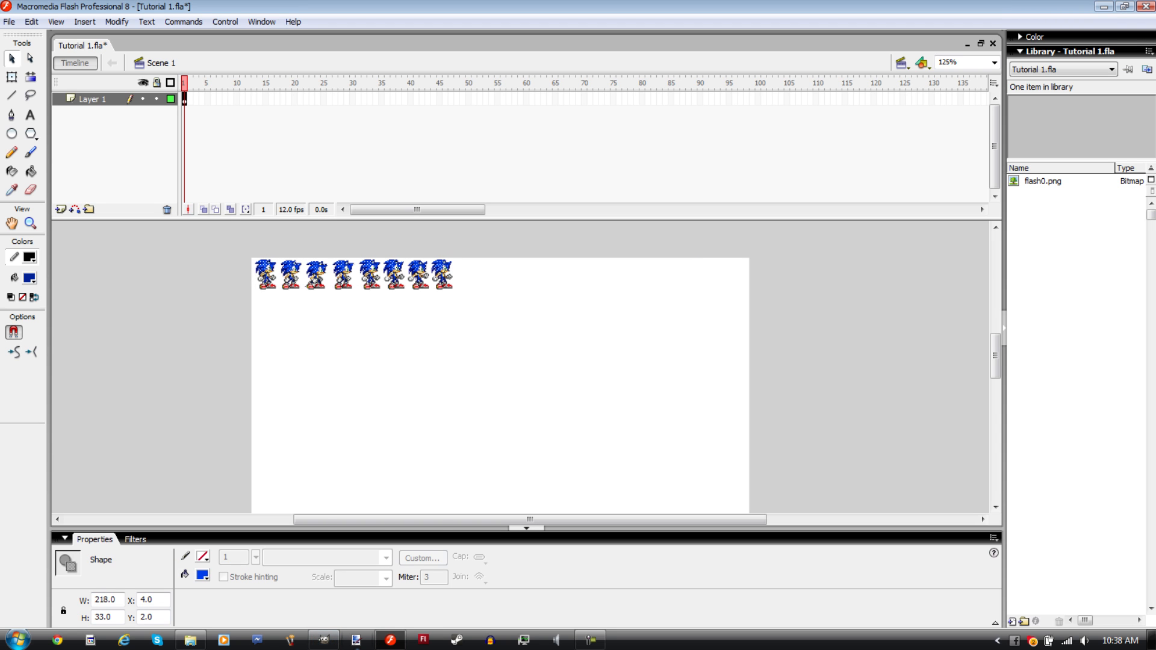
key(ctrl+equal)
key(ctrl+equal)
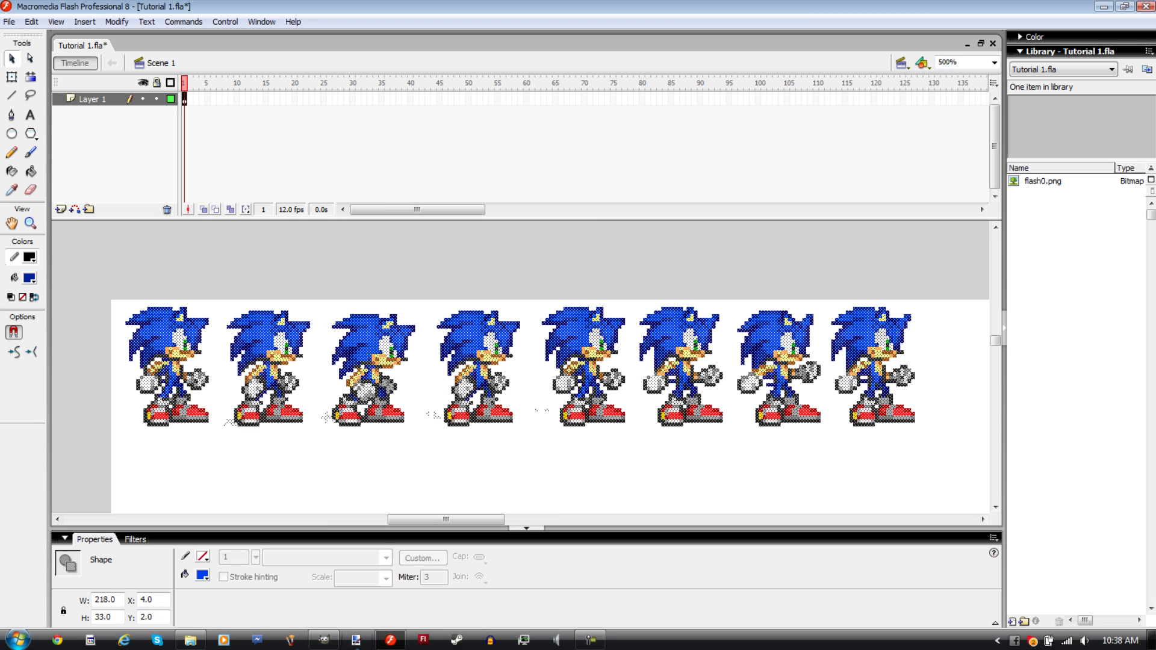
key(ctrl+z)
Move the pasted sprite bitmap off the white stage into the grey work area above it and deselect it.
drag(518, 367, 539, 281)
scroll(539, 280, up, 3)
drag(530, 356, 543, 282)
scroll(543, 282, up, 3)
key(Escape)
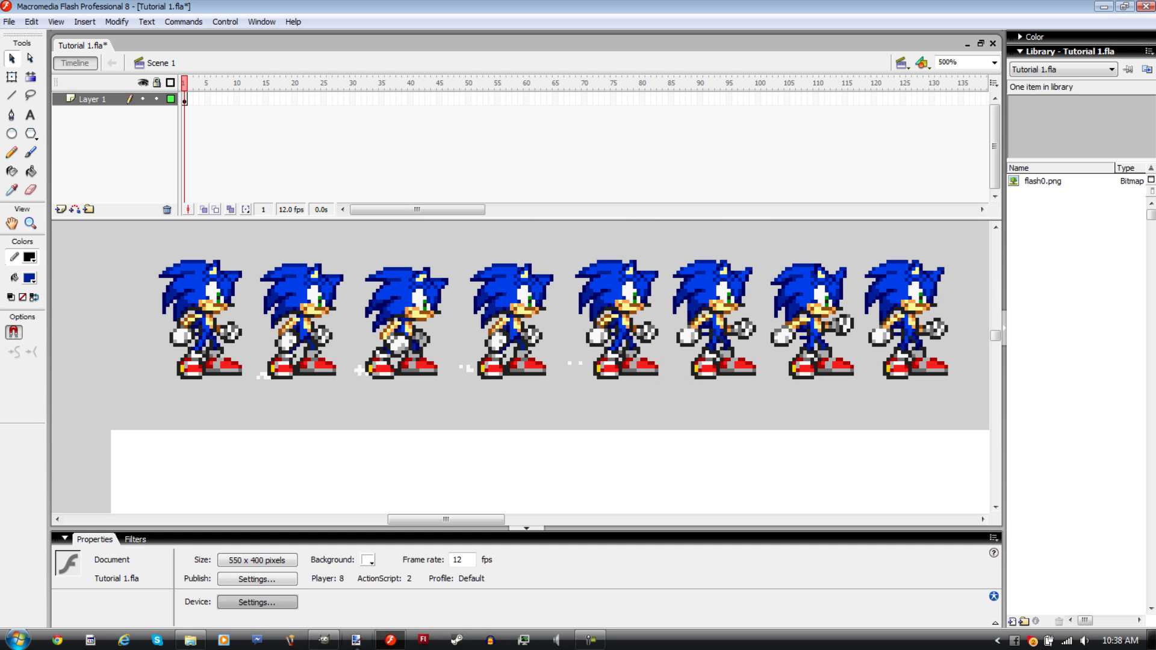
Break apart the bitmap of eight sprites into an editable shape and deselect it.
click(512, 319)
key(ctrl+b)
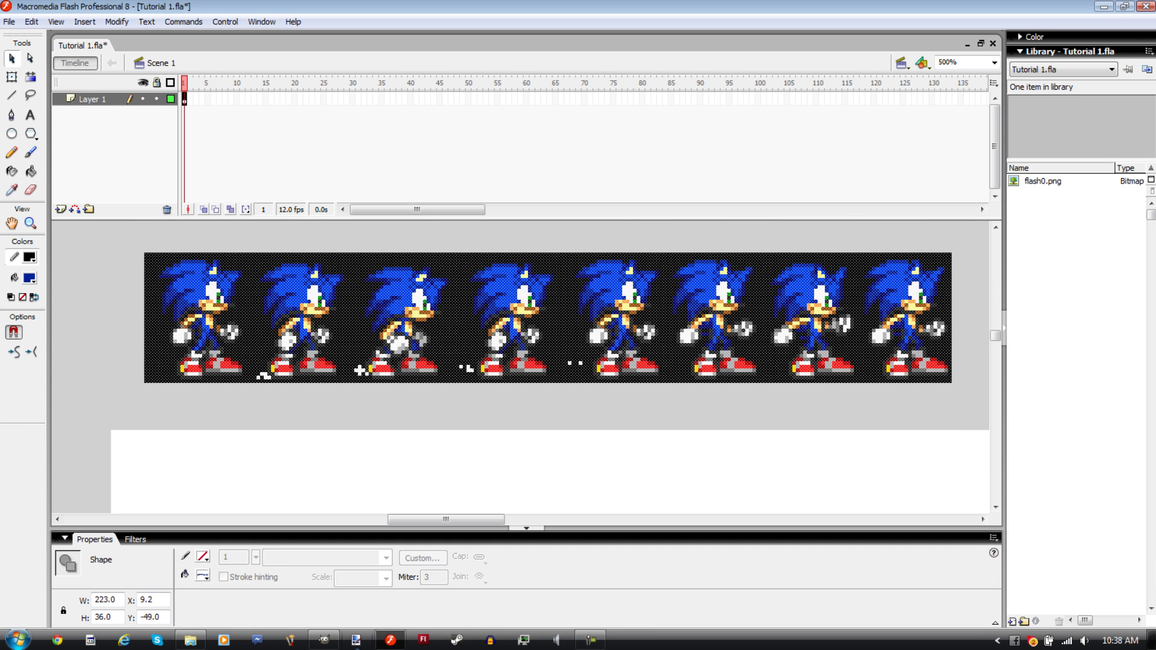
click(102, 355)
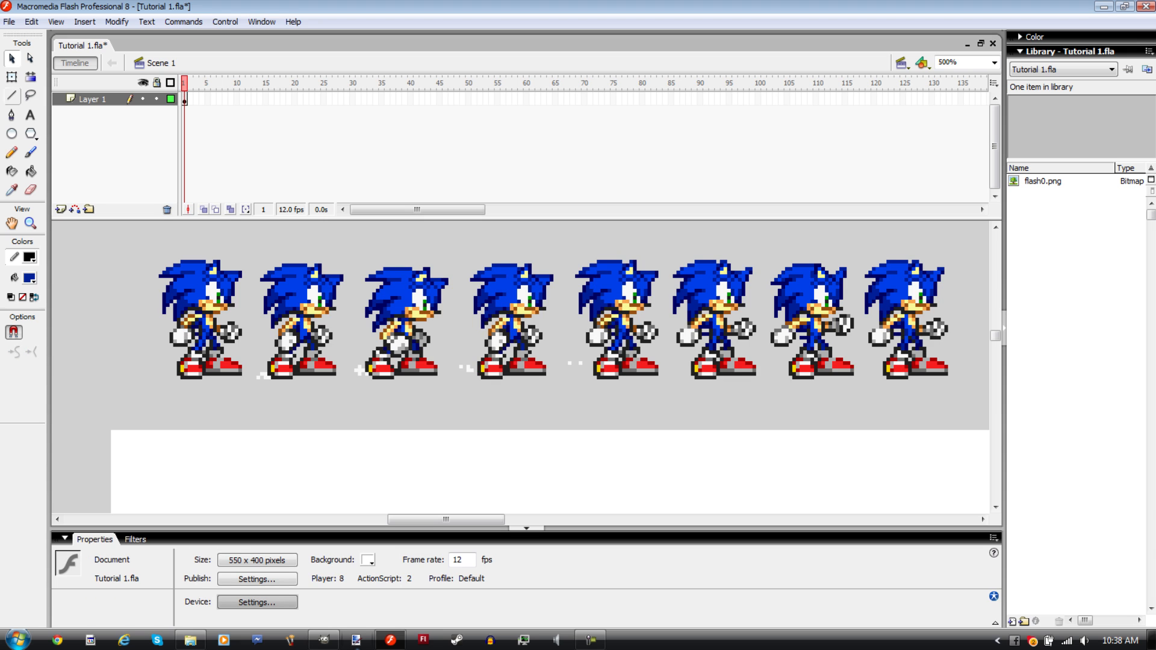
Select the broken-apart sprite strip and set the Lasso's Magic Wand threshold to 1.
click(512, 319)
key(l)
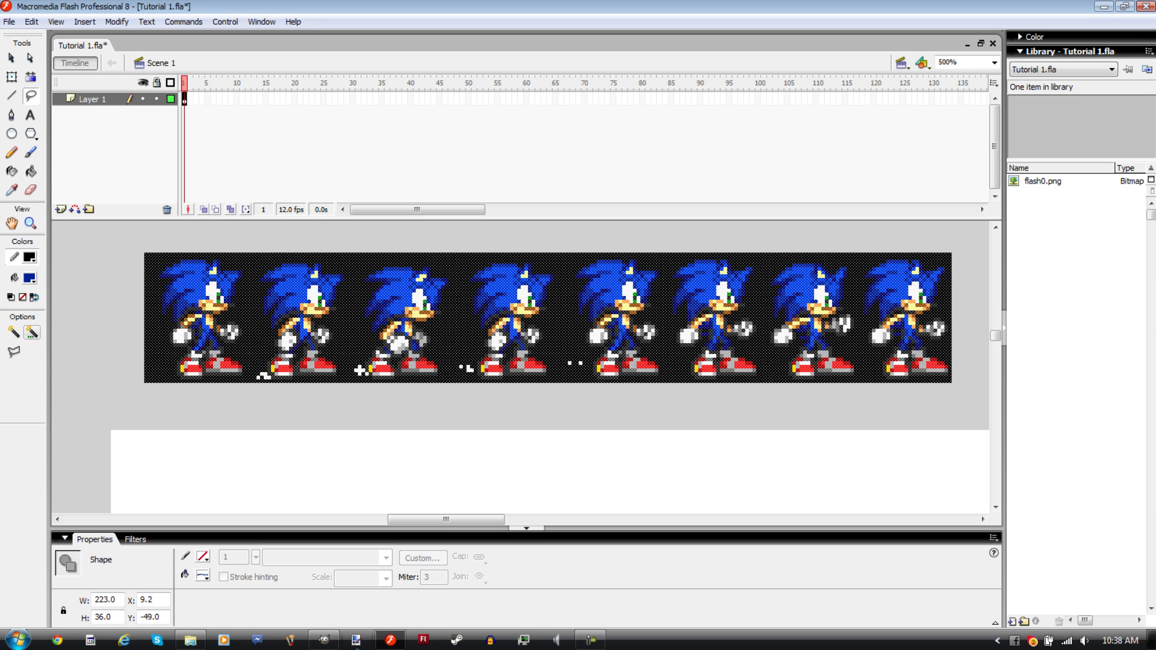
click(31, 332)
text(1)
click(572, 320)
click(560, 332)
click(648, 299)
Select the empty background around the sprites with the Magic Wand and delete it.
click(13, 332)
click(256, 289)
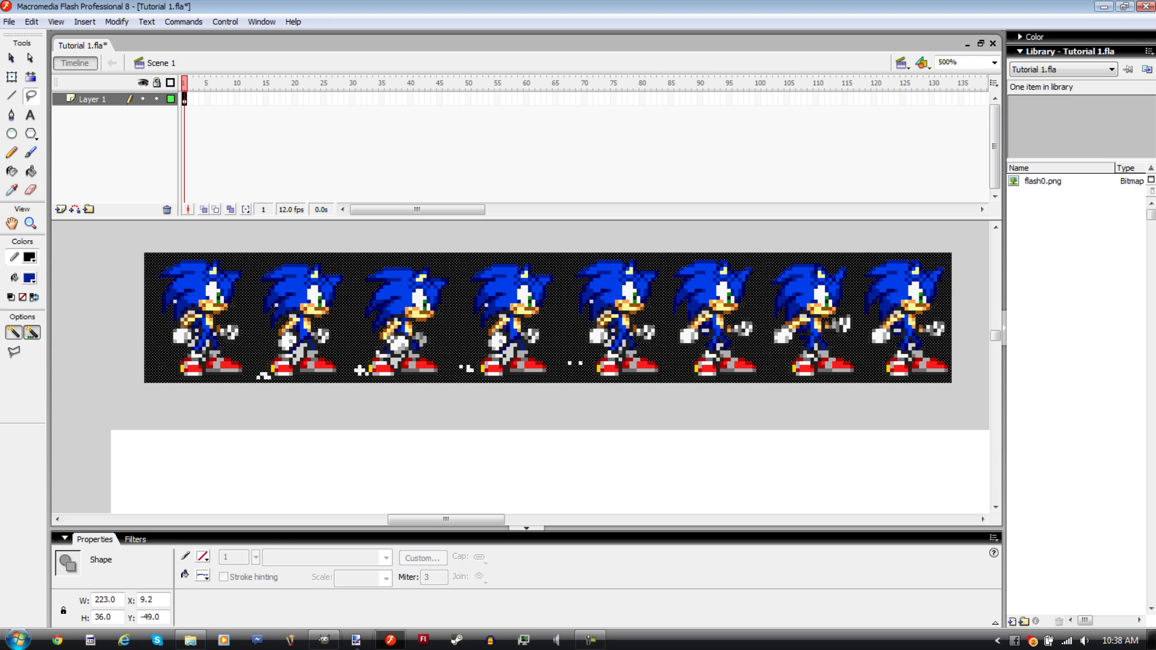
key(Delete)
key(v)
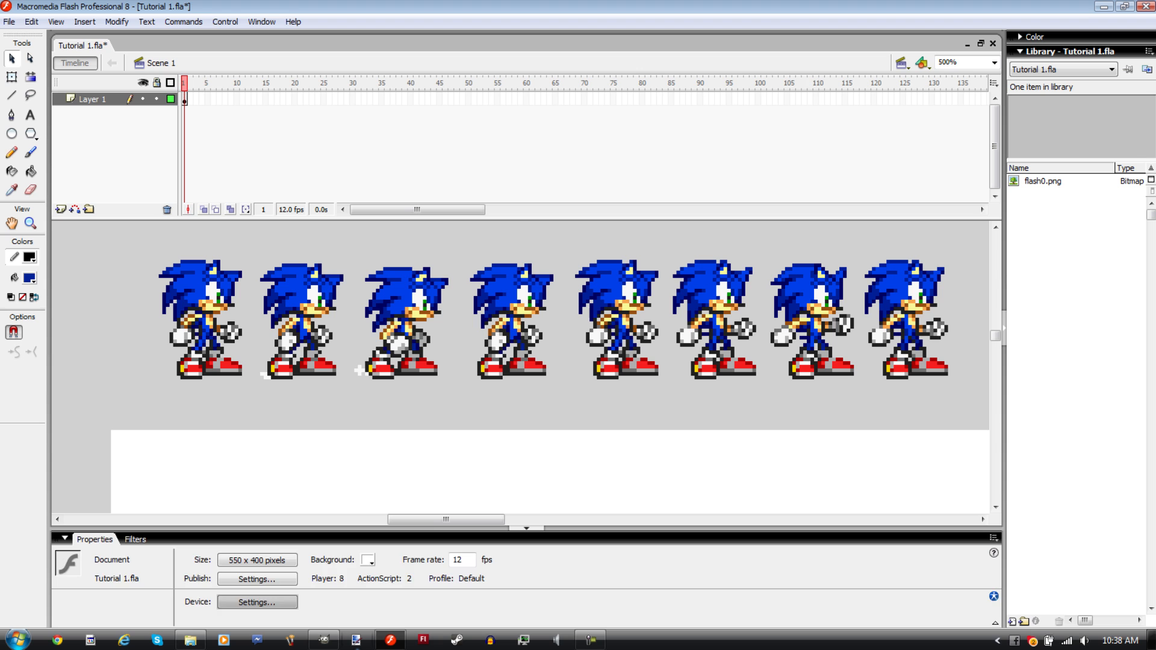
Select each of the eight sprites in turn to check that they are separate shapes.
click(200, 295)
click(301, 298)
click(406, 301)
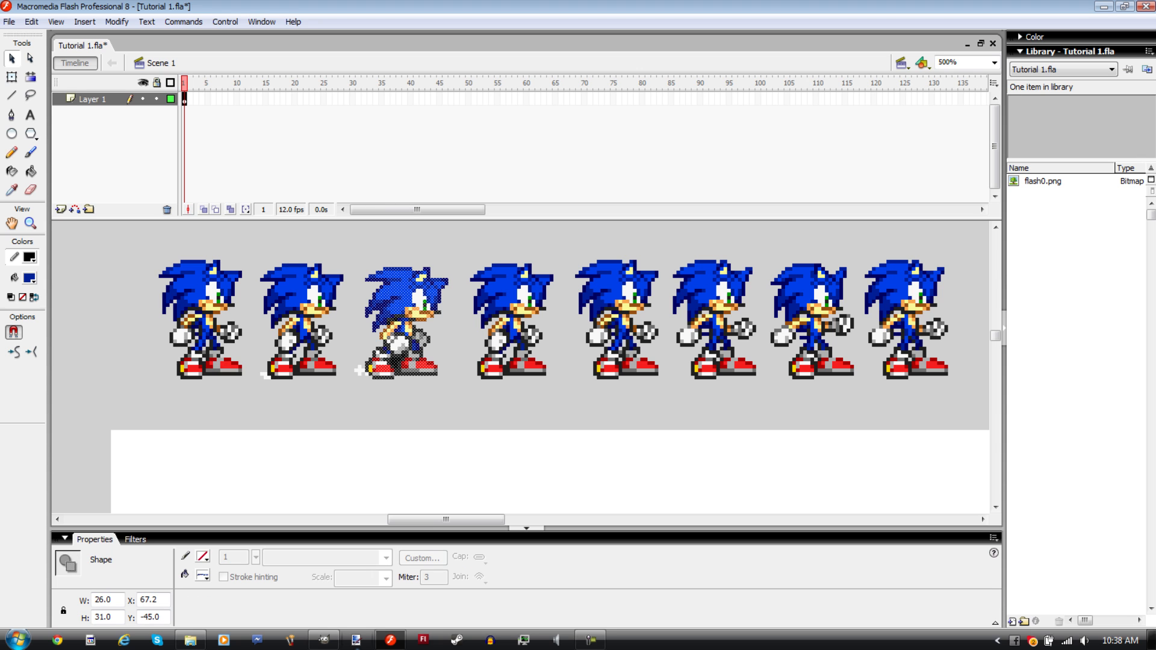
click(512, 298)
click(617, 297)
click(714, 297)
click(810, 299)
click(906, 296)
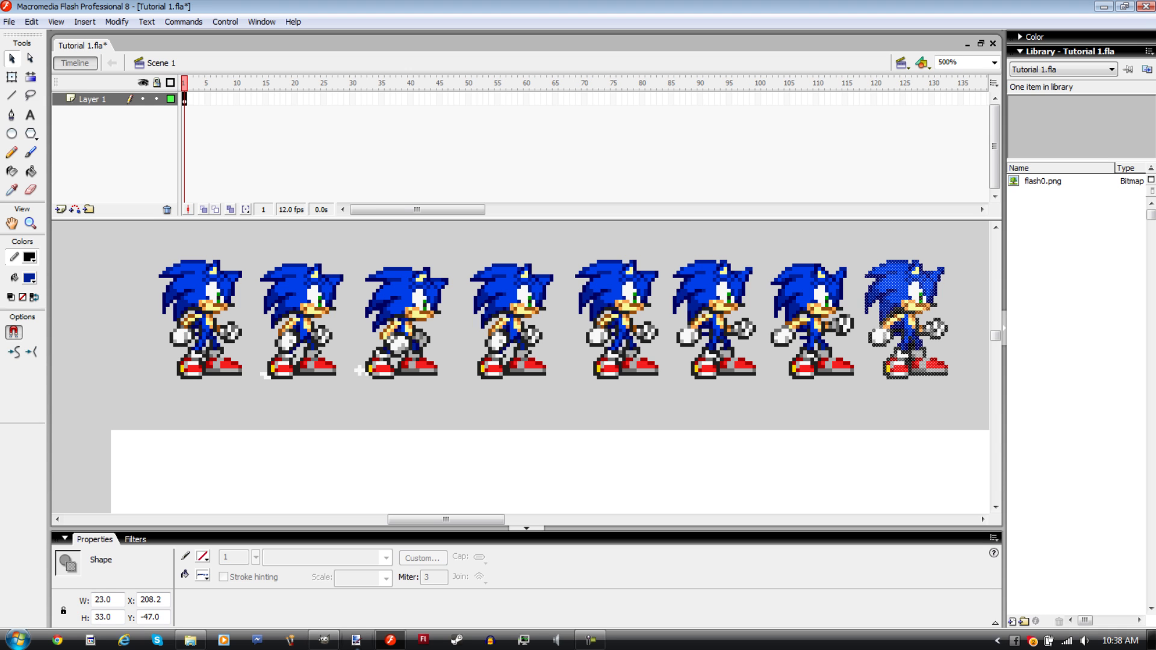
Try moving the first sprite slightly and undo the move.
click(200, 295)
mouse_move(200, 295)
mouse_down()
mouse_move(223, 313)
mouse_move(183, 302)
mouse_up()
key(ctrl+z)
key(ctrl+z)
Examine how the first sprite can be selected, as a whole and in parts around its hand and back spikes.
click(250, 355)
drag(248, 315, 230, 348)
click(246, 351)
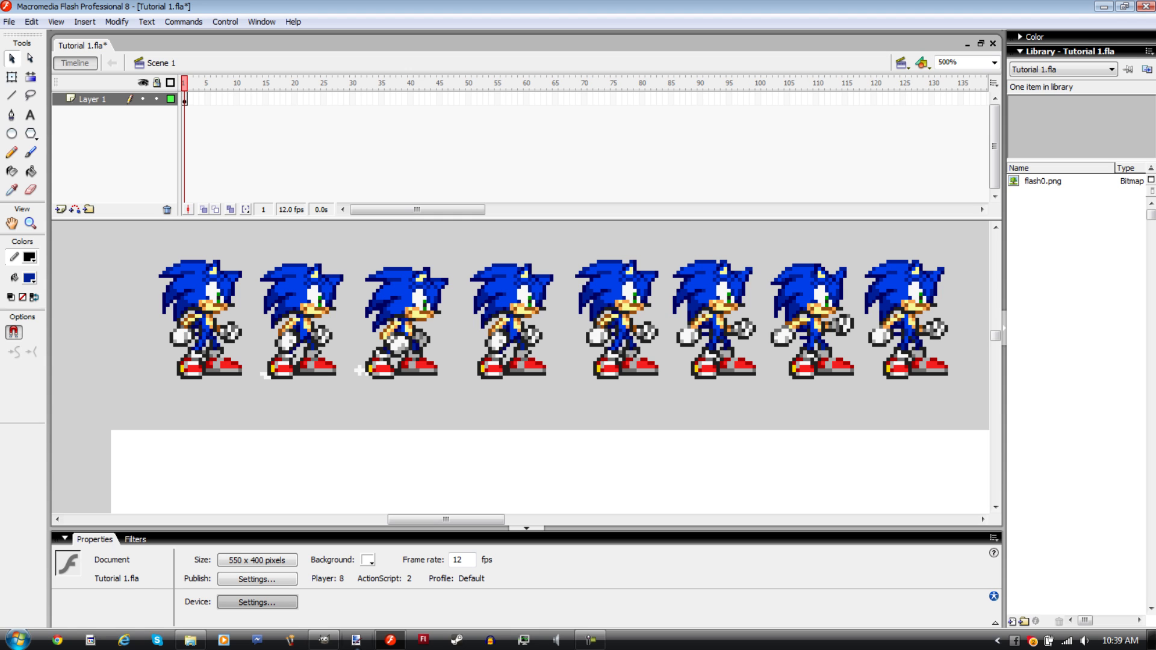
drag(144, 246, 253, 394)
click(256, 403)
drag(252, 317, 230, 350)
drag(135, 259, 177, 291)
click(194, 295)
click(145, 313)
click(194, 295)
Rotate all eight sprites together clockwise with Free Transform and deselect them.
drag(103, 252, 983, 418)
key(q)
drag(956, 255, 948, 476)
click(947, 434)
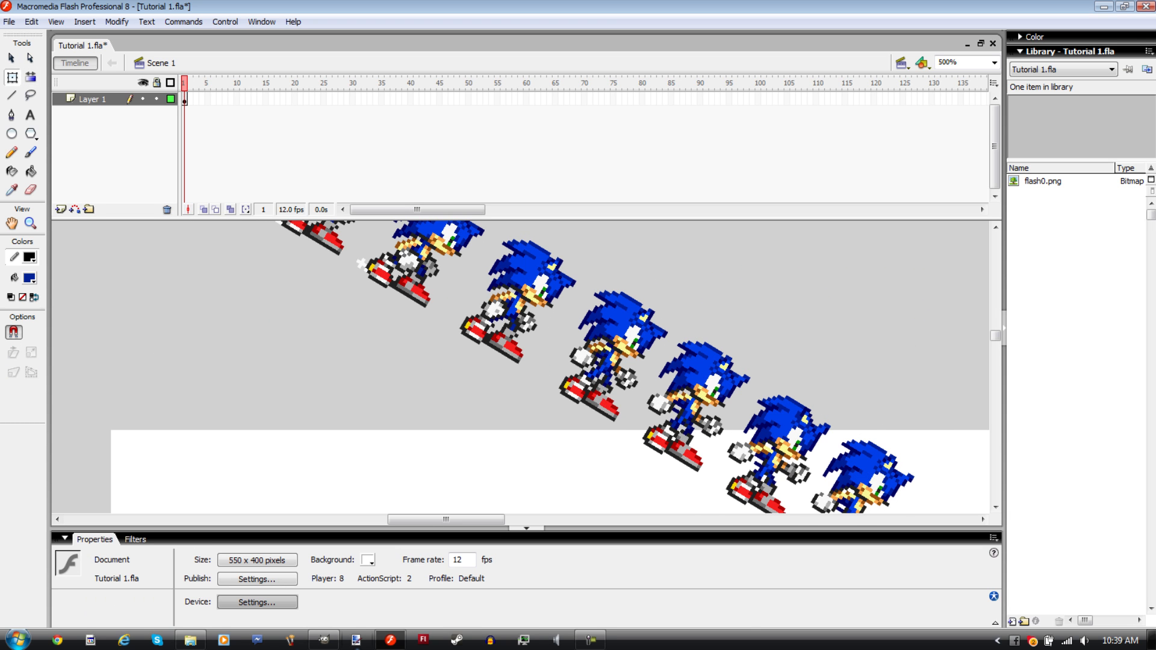
Examine the pixel edges of the rotated sprites at up to 2000% zoom.
click(699, 386)
key(ctrl+equal)
key(ctrl+equal)
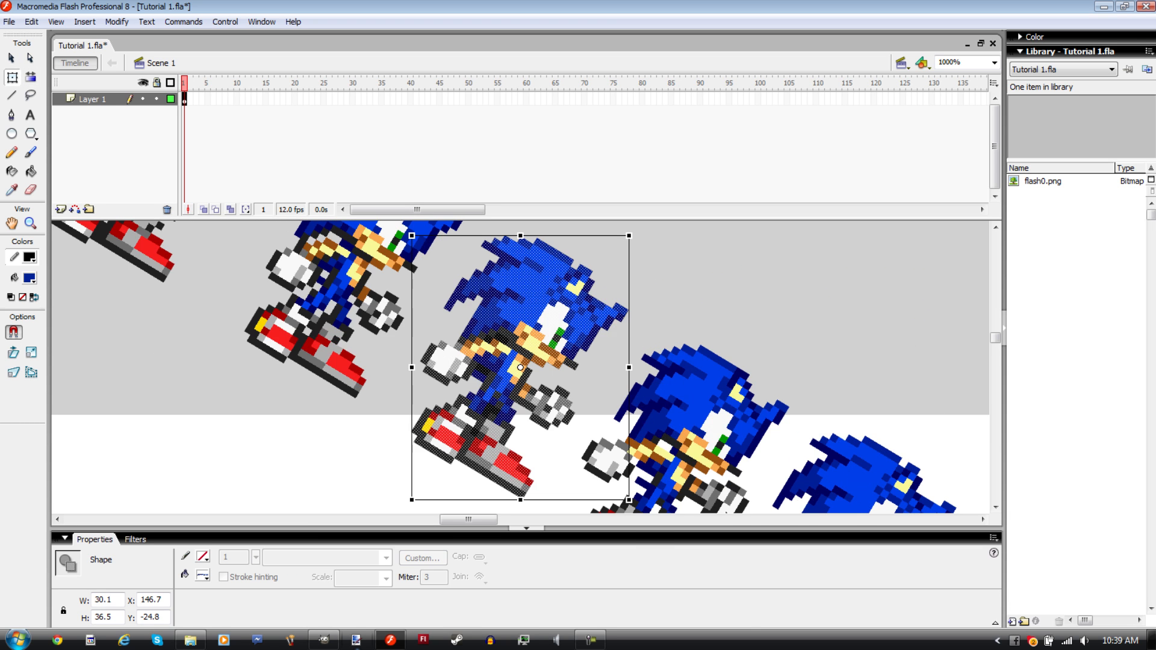
click(693, 385)
scroll(693, 386, up, 1)
scroll(520, 367, up, 2)
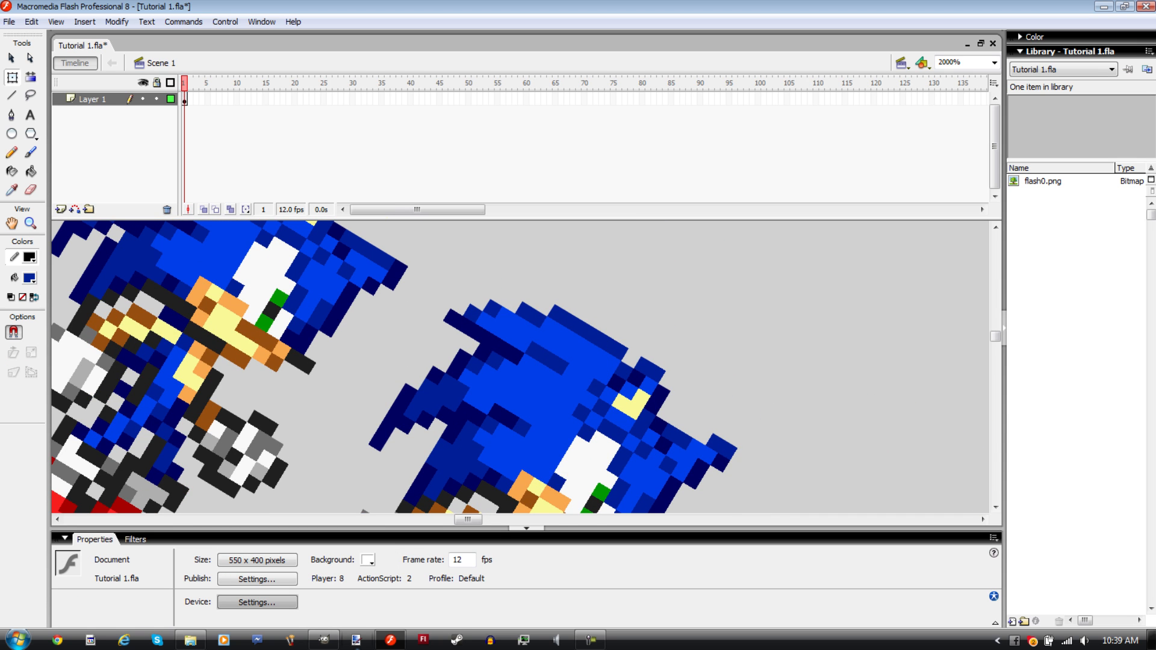
key(ctrl+minus)
key(ctrl+minus)
key(ctrl+minus)
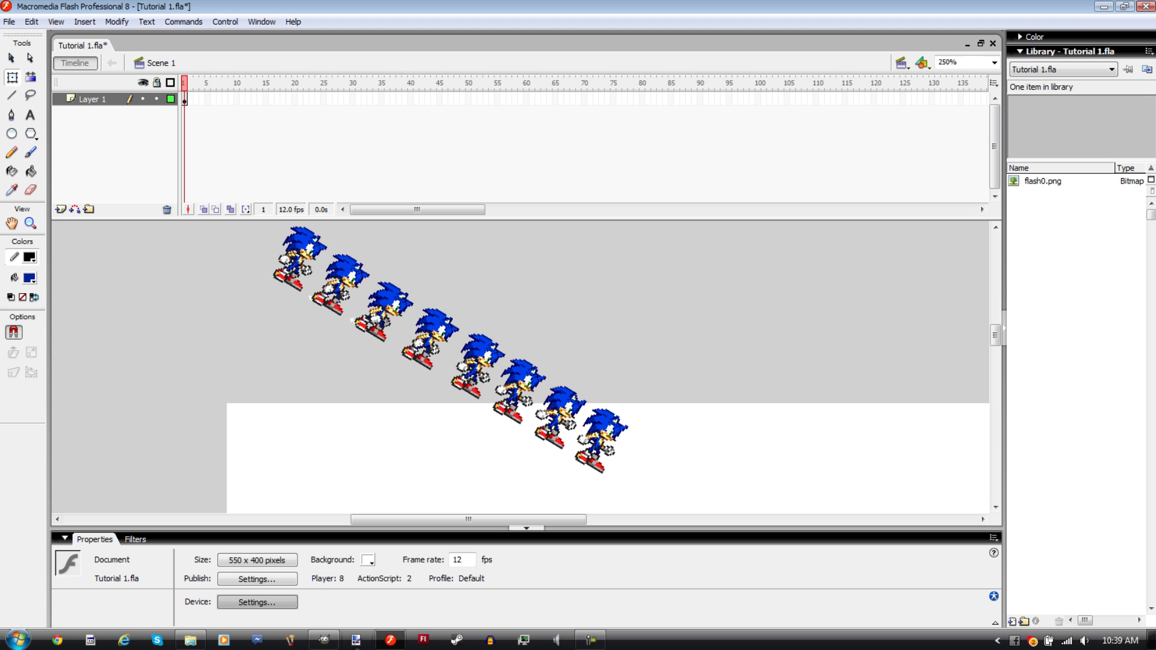
Undo the rotation of the eight sprites.
key(ctrl+z)
key(ctrl+z)
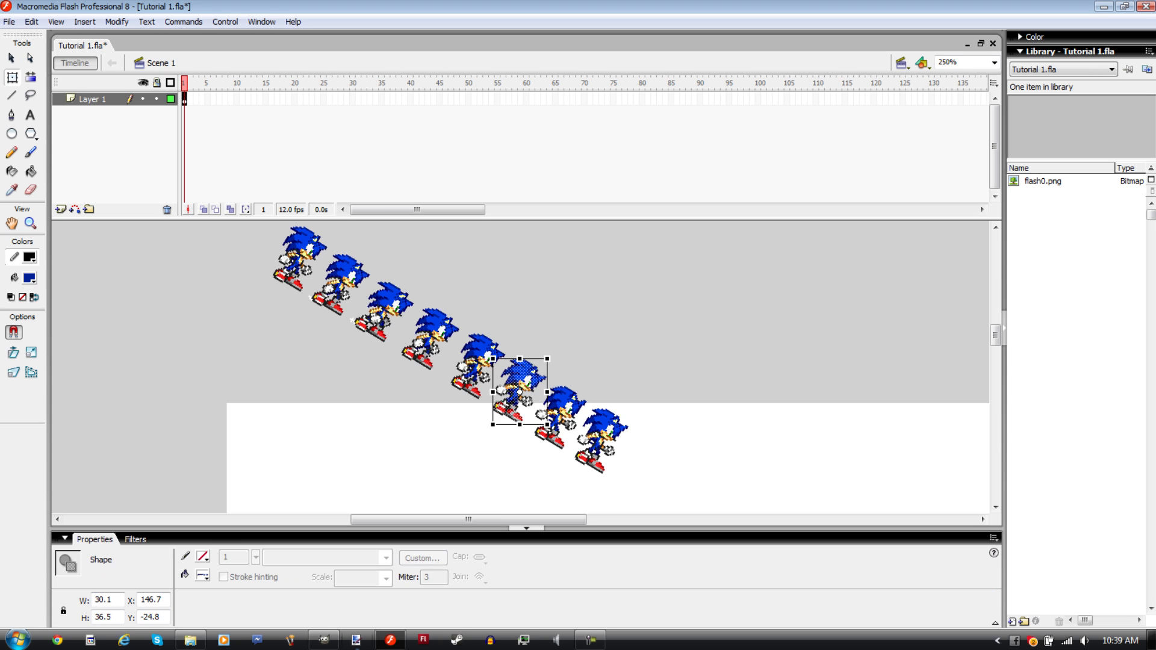
key(ctrl+z)
key(ctrl+z)
key(ctrl+z)
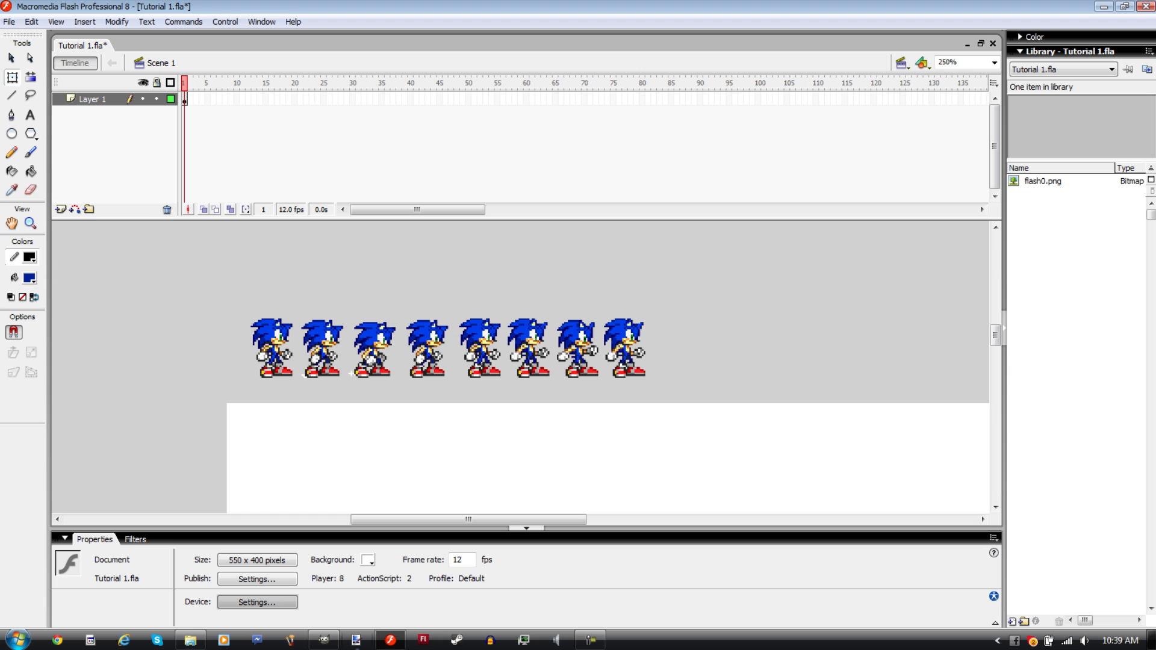
click(624, 348)
key(ctrl+equal)
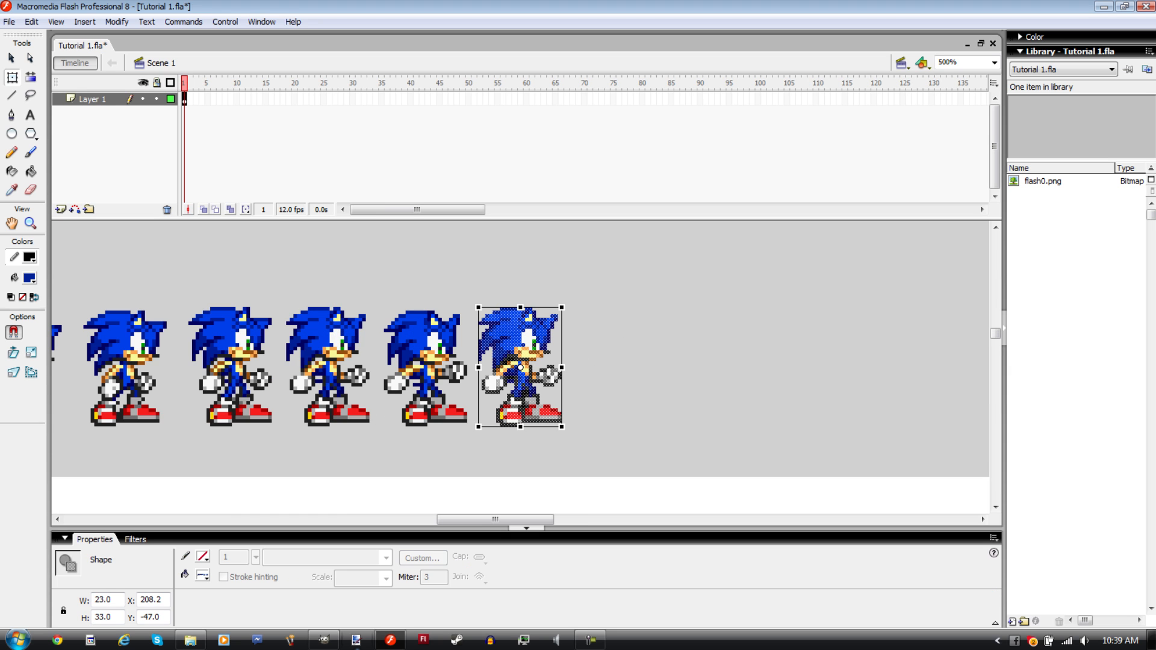
key(ctrl+minus)
key(Escape)
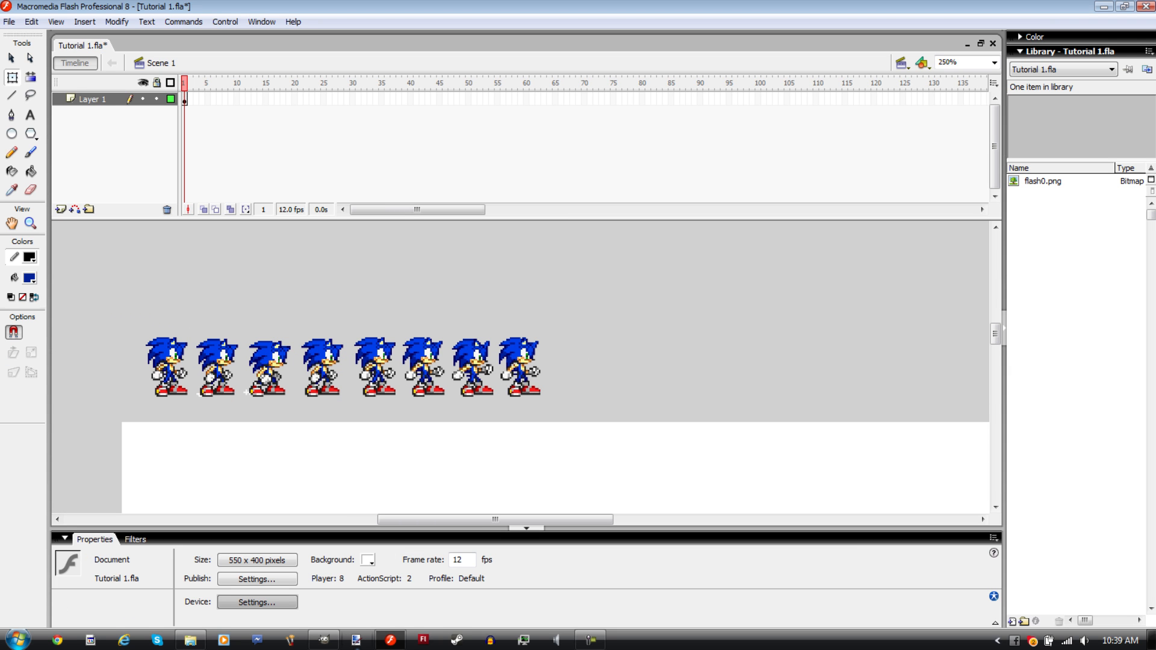
drag(495, 520, 462, 519)
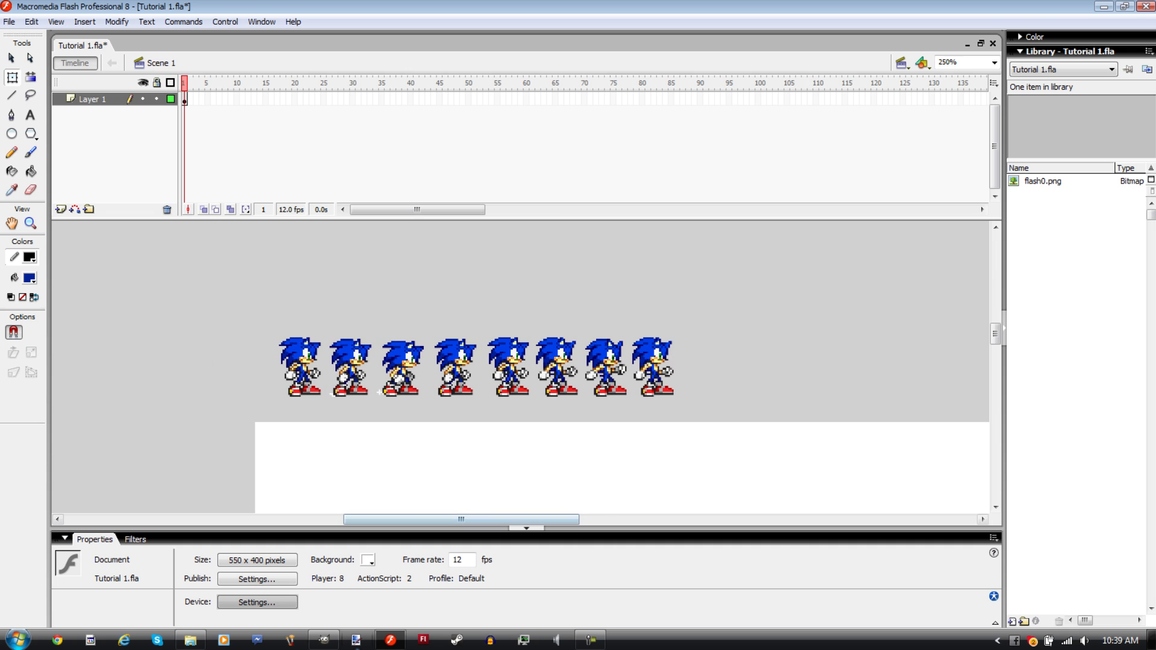
key(ctrl+equal)
key(ctrl+minus)
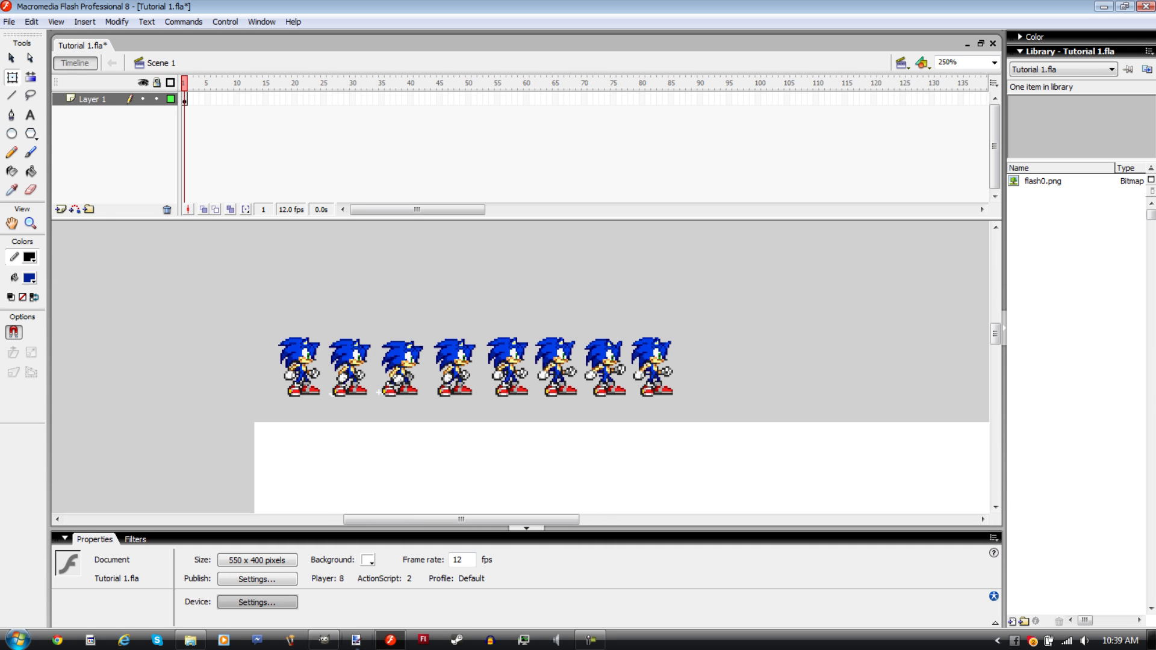
Select all eight sprites, rotate them together clockwise with Free Transform, and deselect them.
key(ctrl+equal)
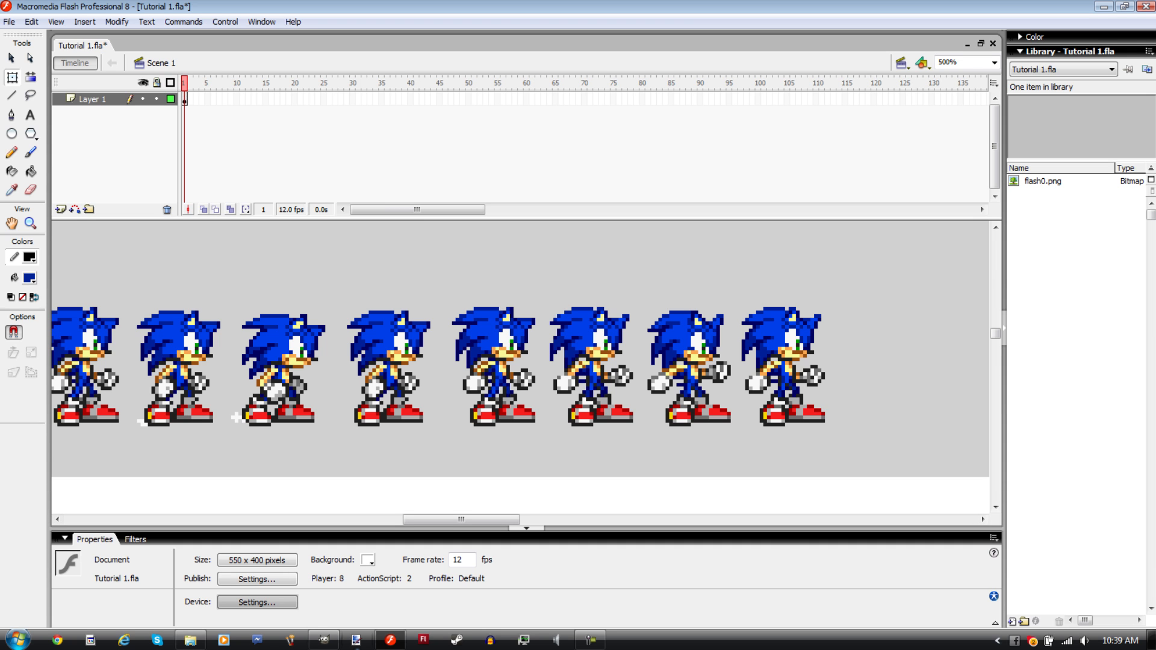
key(ctrl+a)
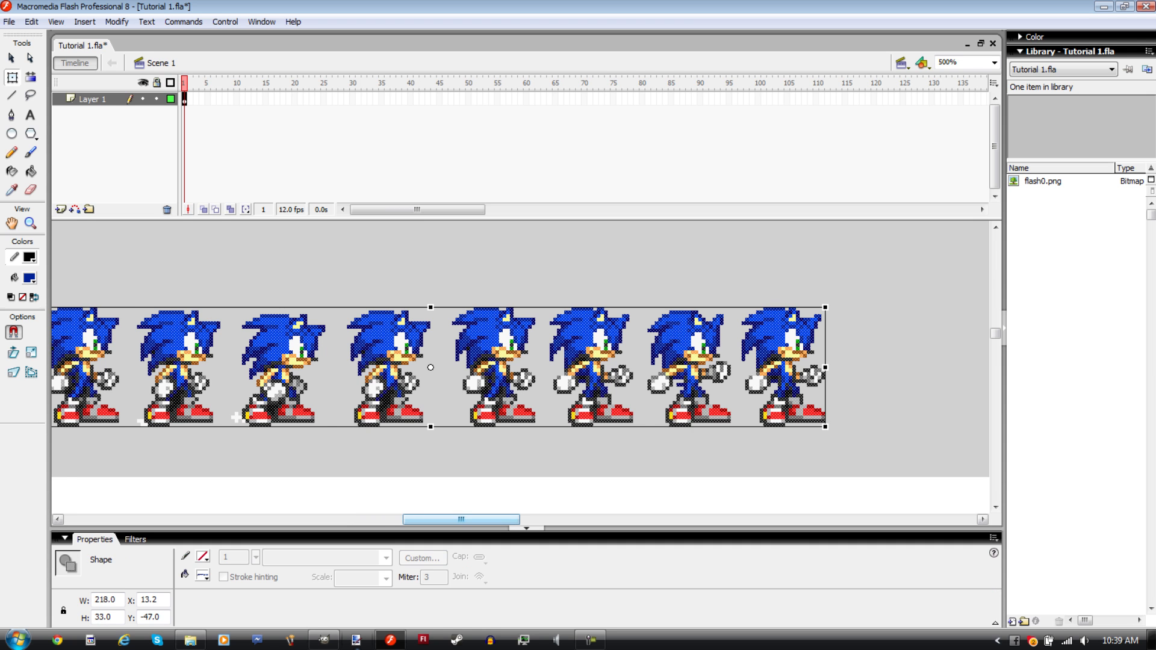
drag(462, 520, 451, 519)
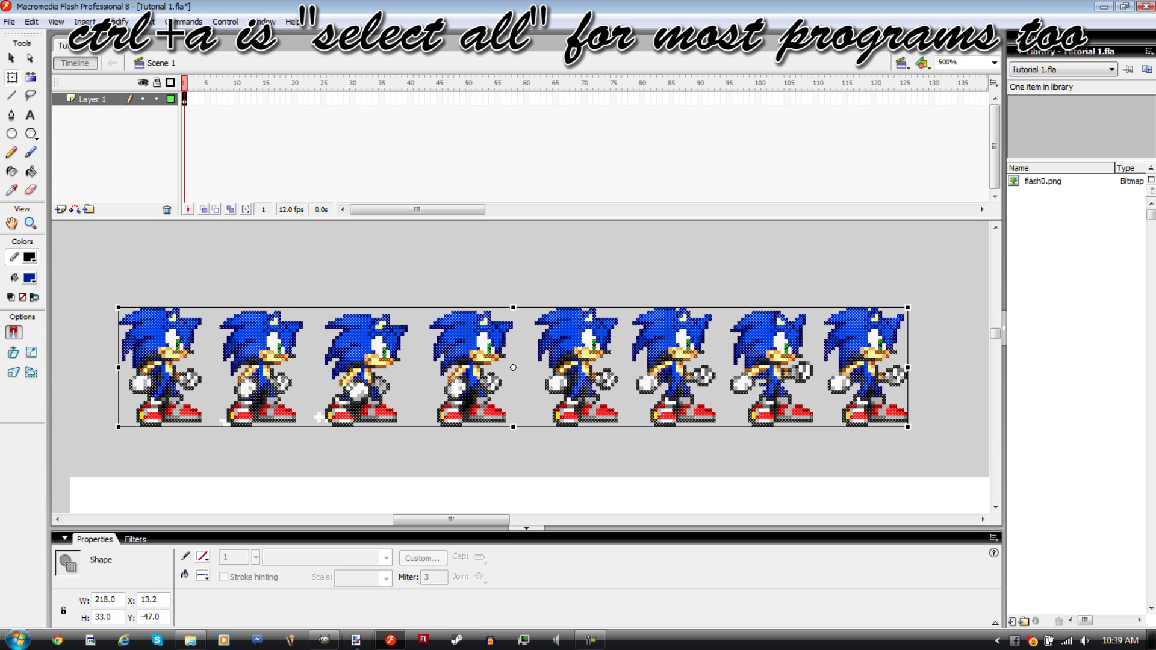
drag(912, 304, 602, 412)
click(662, 337)
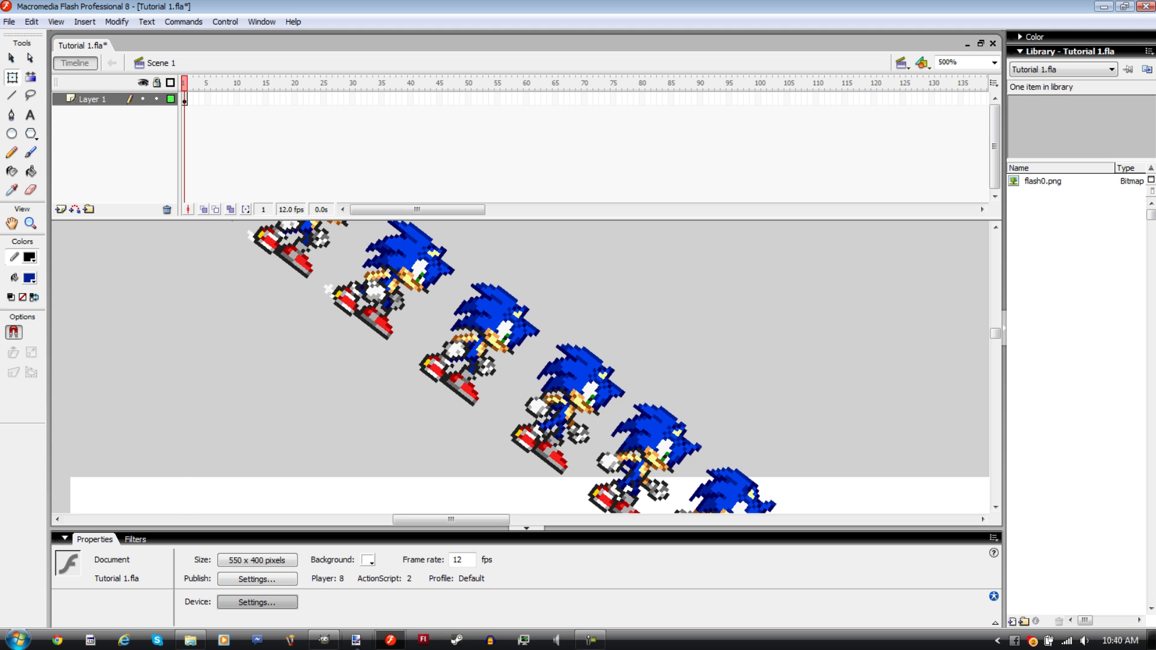
Delete all the rotated sprites and place a fresh copy of flash0.png from the library above the stage.
key(ctrl+a)
key(Delete)
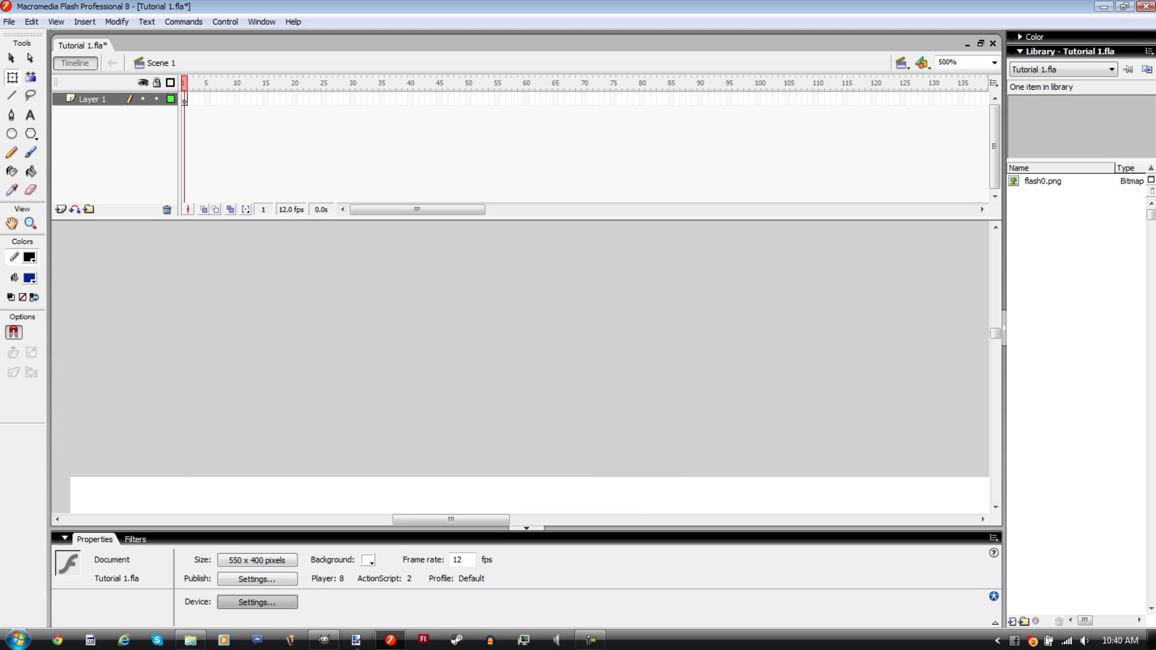
click(1043, 181)
drag(1043, 180, 520, 362)
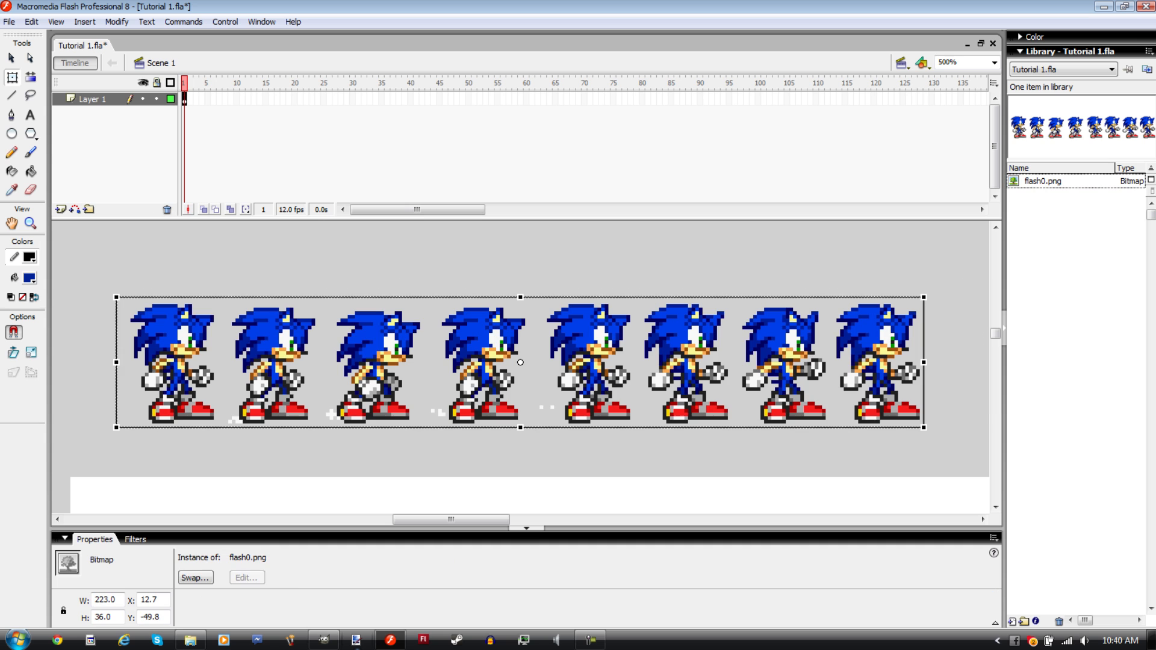
Trace the bitmap with color threshold 1, minimum area 1 pixel, curve fit Pixels and corner threshold Normal, and deselect the result.
key(v)
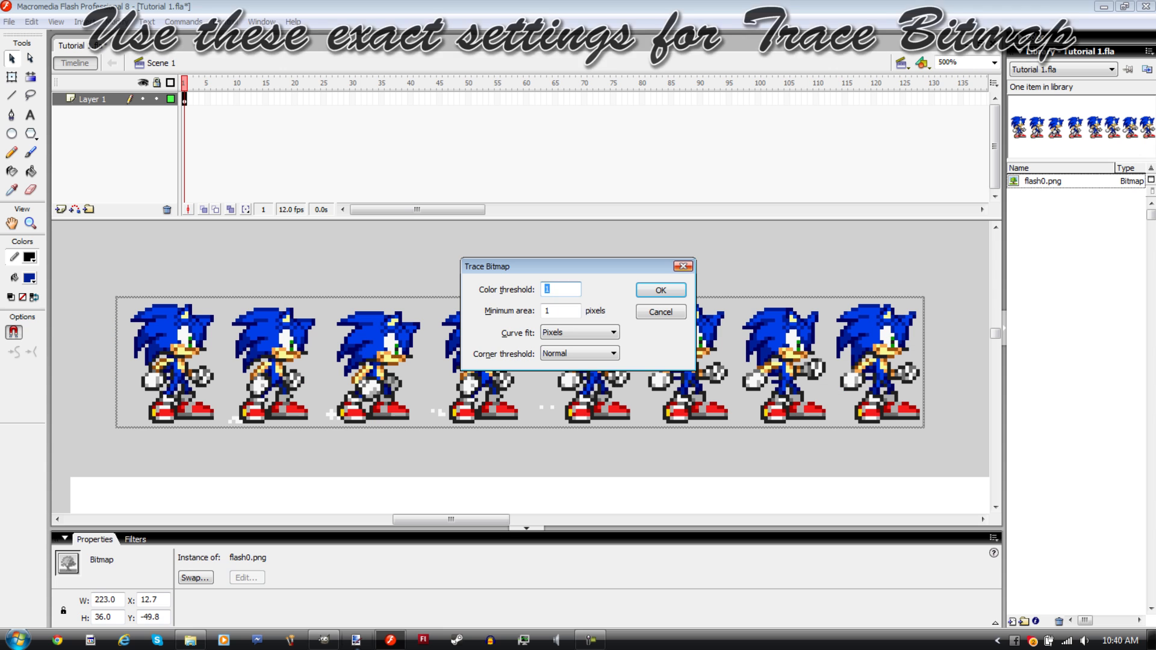
key(Return)
key(Escape)
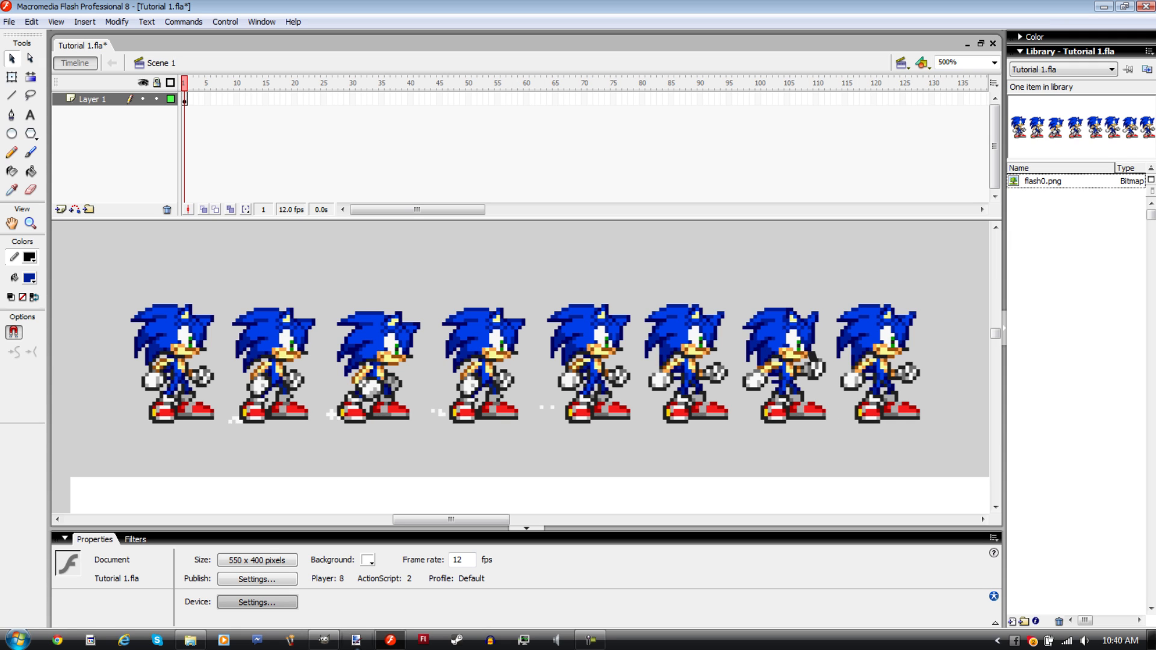
Try moving a small black outline piece beside the seventh sprite's raised glove, and undo the move.
click(812, 360)
mouse_move(811, 360)
mouse_down()
mouse_move(836, 457)
mouse_move(812, 353)
mouse_up()
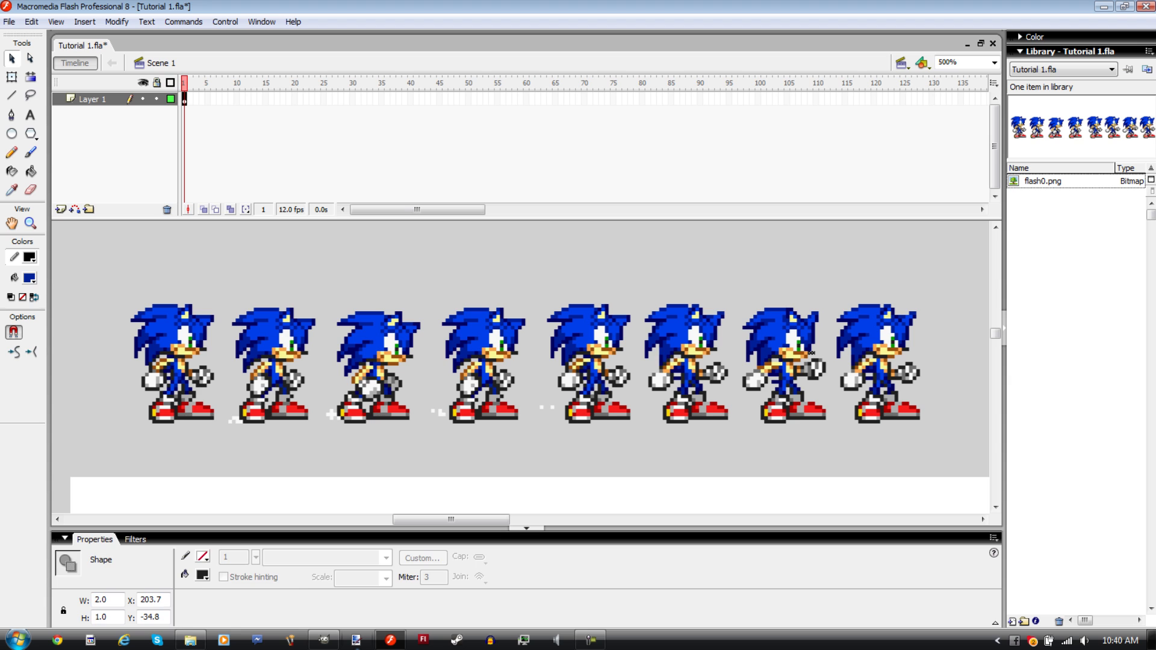
key(ctrl+z)
Delete the leftover white specks between the traced sprites' feet.
click(552, 408)
key(Delete)
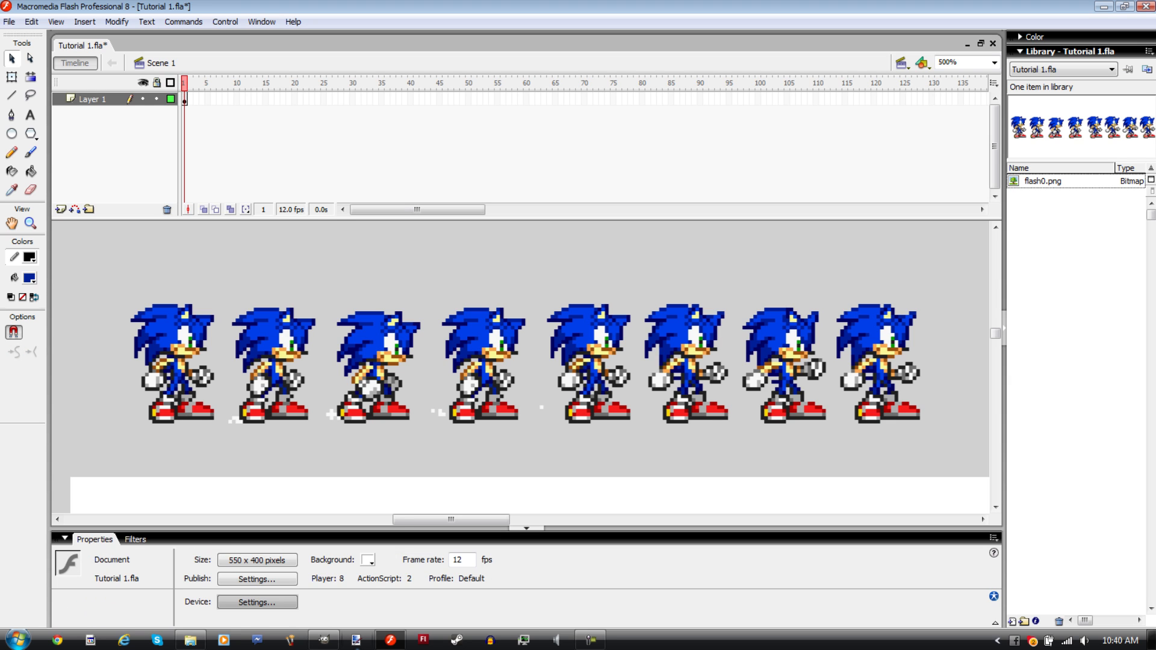
click(441, 413)
key(Delete)
click(432, 410)
key(Delete)
click(335, 414)
key(Delete)
click(331, 415)
key(Delete)
click(238, 420)
key(Delete)
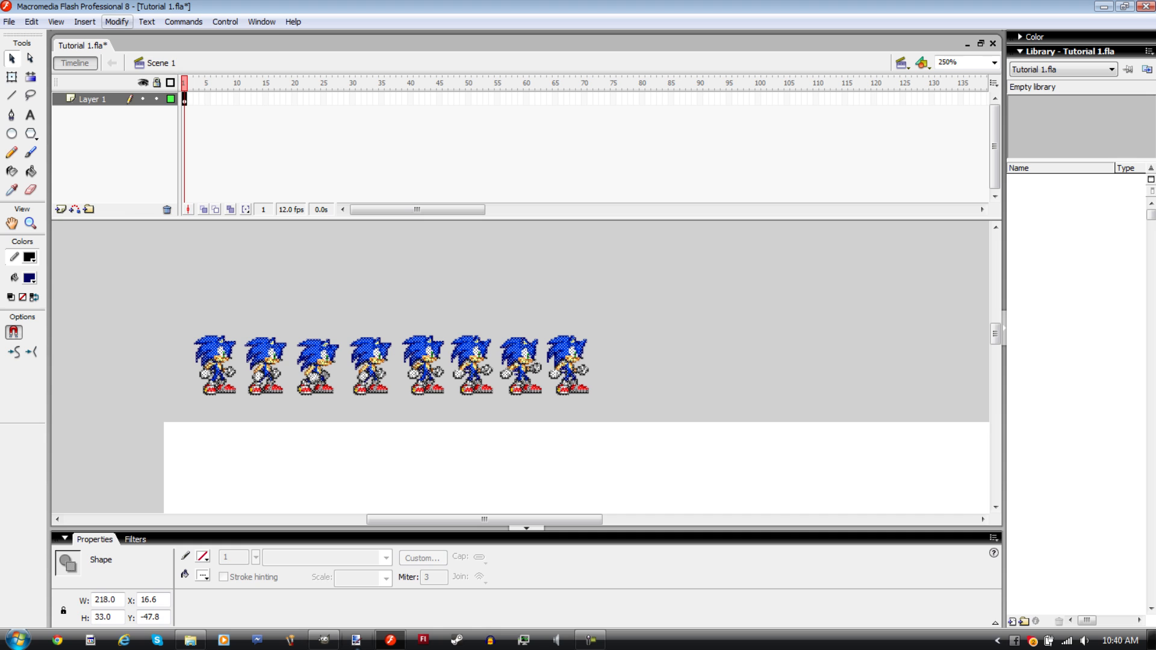
Examine the Transform commands available for the selected sprites, and deselect them.
click(116, 22)
mouse_move(143, 205)
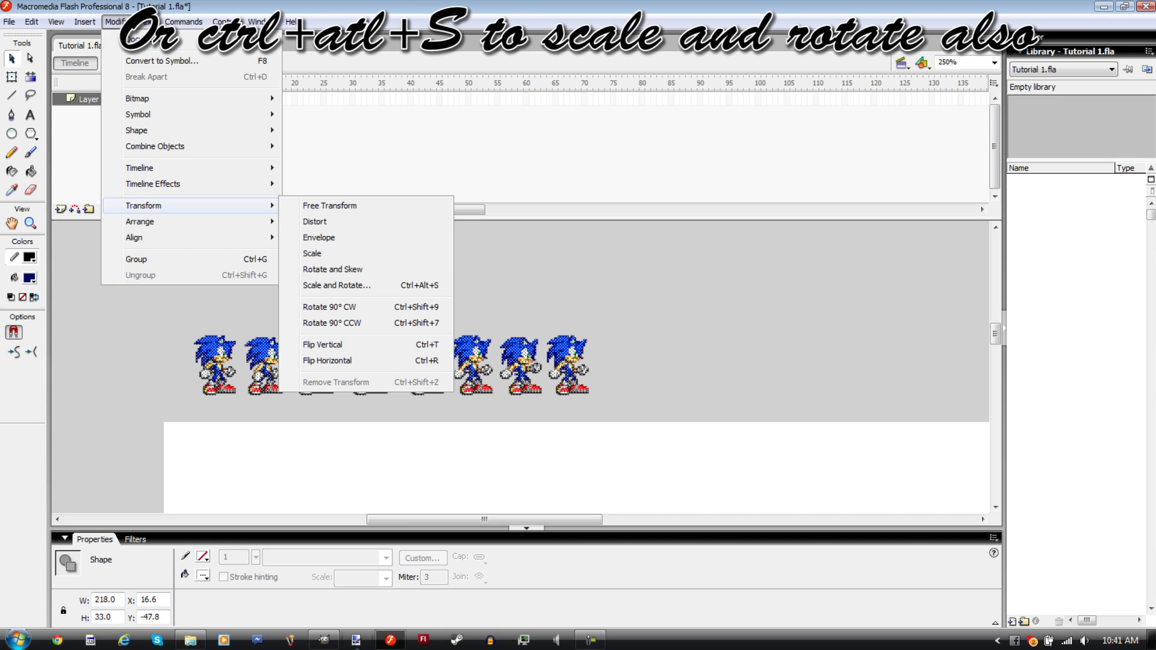
click(687, 267)
drag(687, 267, 53, 448)
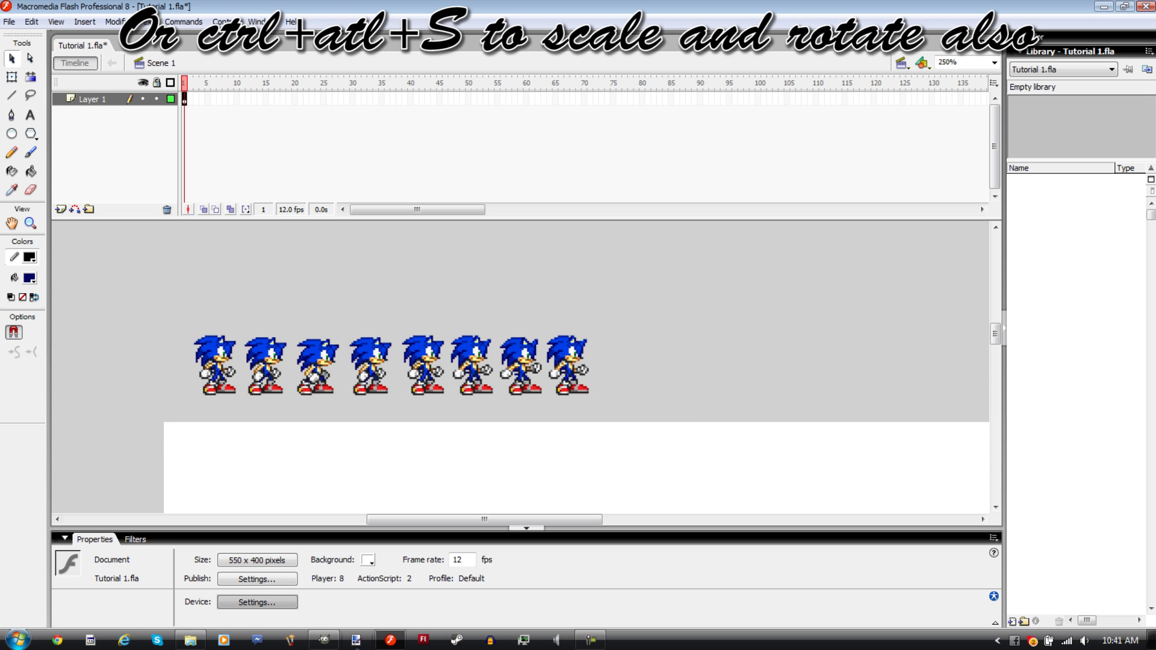
Select all eight sprites, scale them to 200% with Scale and Rotate, and move them onto the white stage.
drag(730, 271, 110, 427)
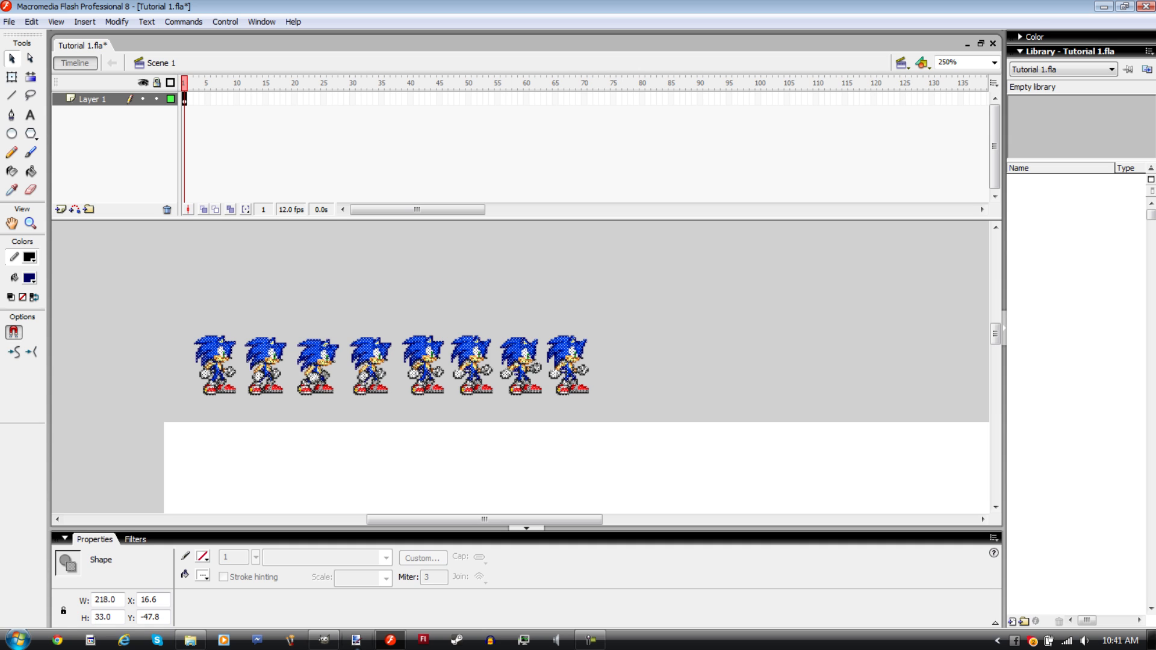
key(ctrl+alt+s)
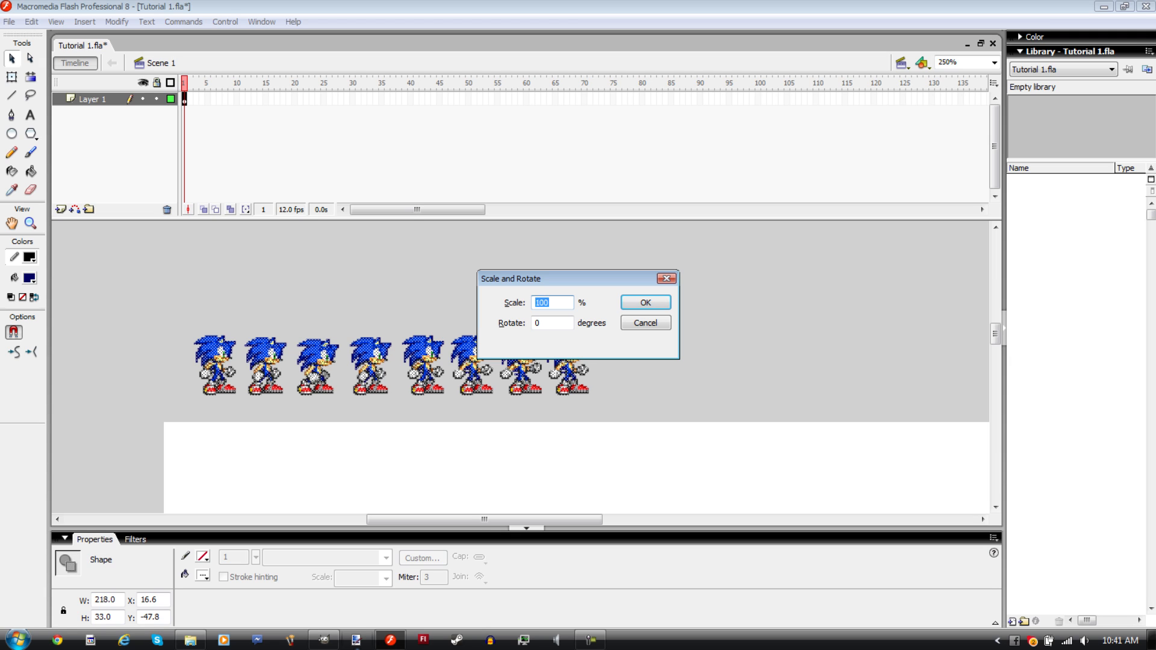
drag(546, 323, 533, 303)
text(200)
key(Return)
key(ctrl+minus)
key(ctrl+minus)
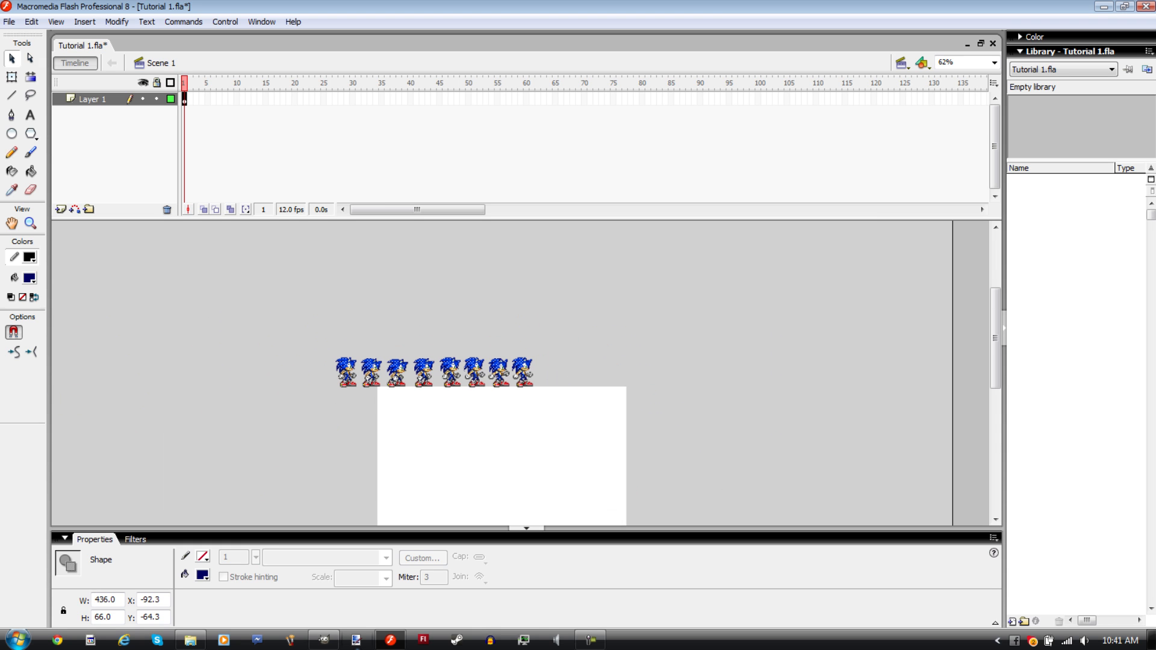
drag(450, 368, 500, 476)
scroll(500, 476, down, 3)
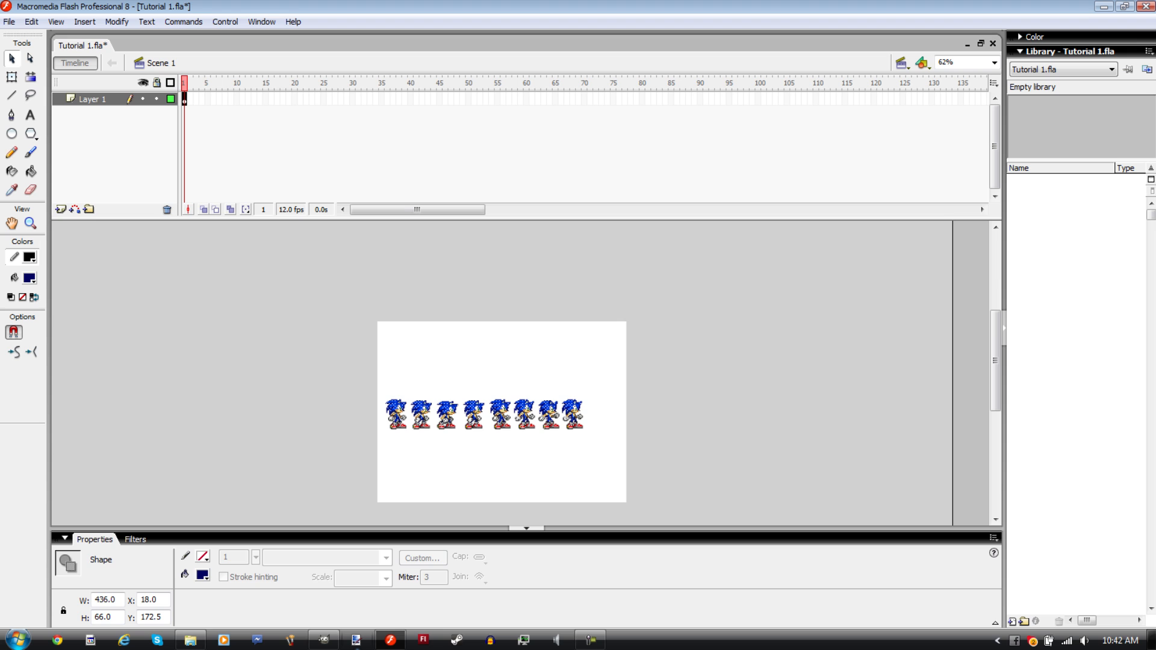
Undo the move and scaling of the sprites, and place them centrally above the stage at about X 179.8, Y -65.4.
key(ctrl+z)
key(ctrl+z)
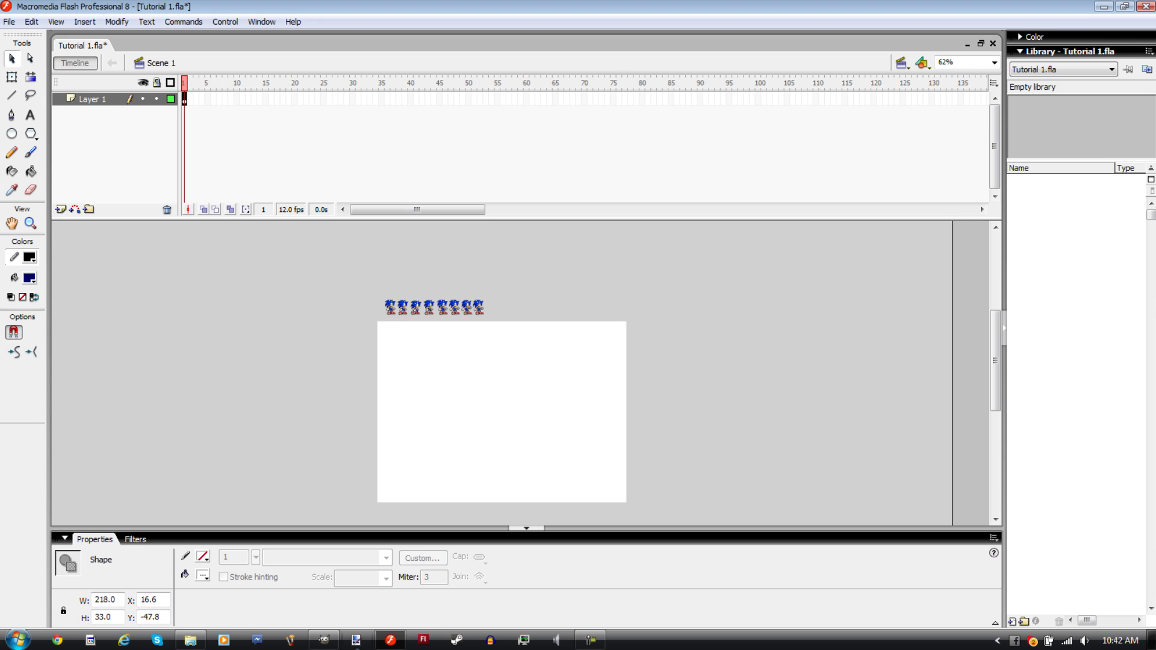
drag(442, 307, 515, 303)
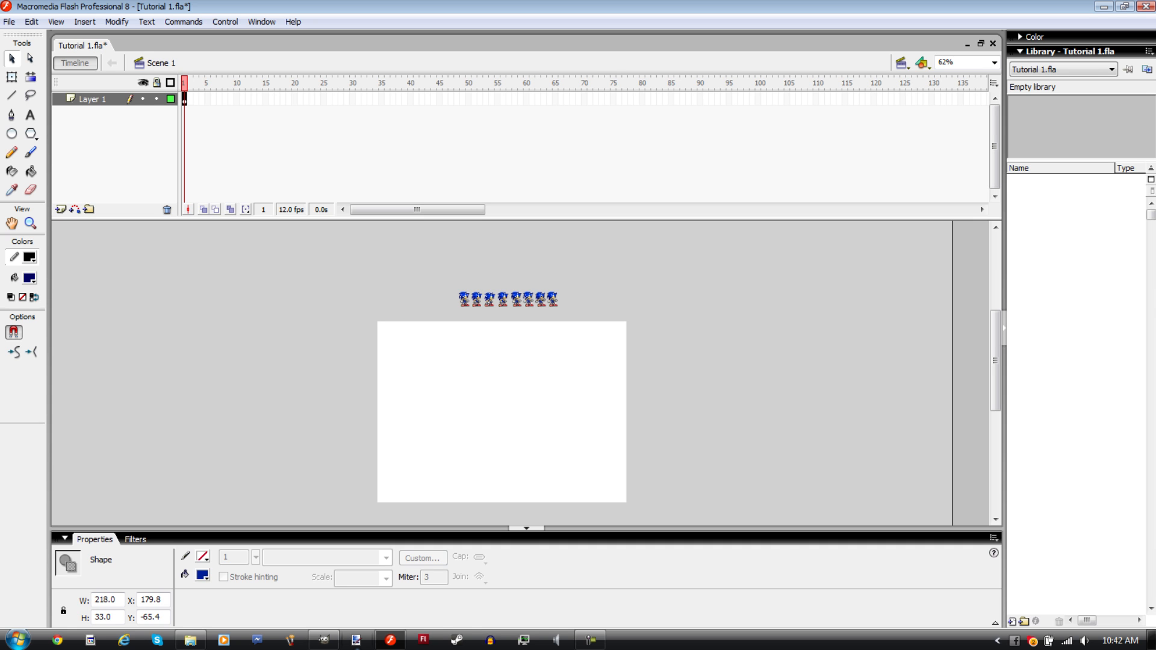
Reselect the whole sprite row, scale it to 200% again, and move it down to the middle of the stage.
drag(261, 258, 612, 377)
key(ctrl+alt+s)
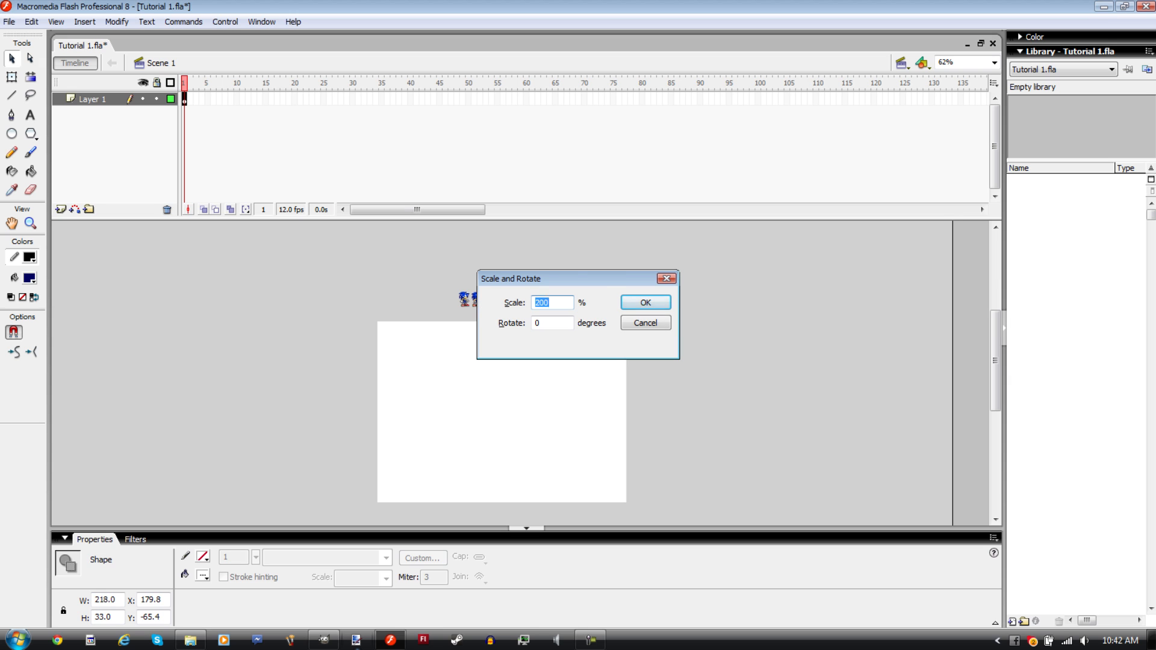
key(Return)
drag(498, 300, 498, 416)
key(ctrl+equal)
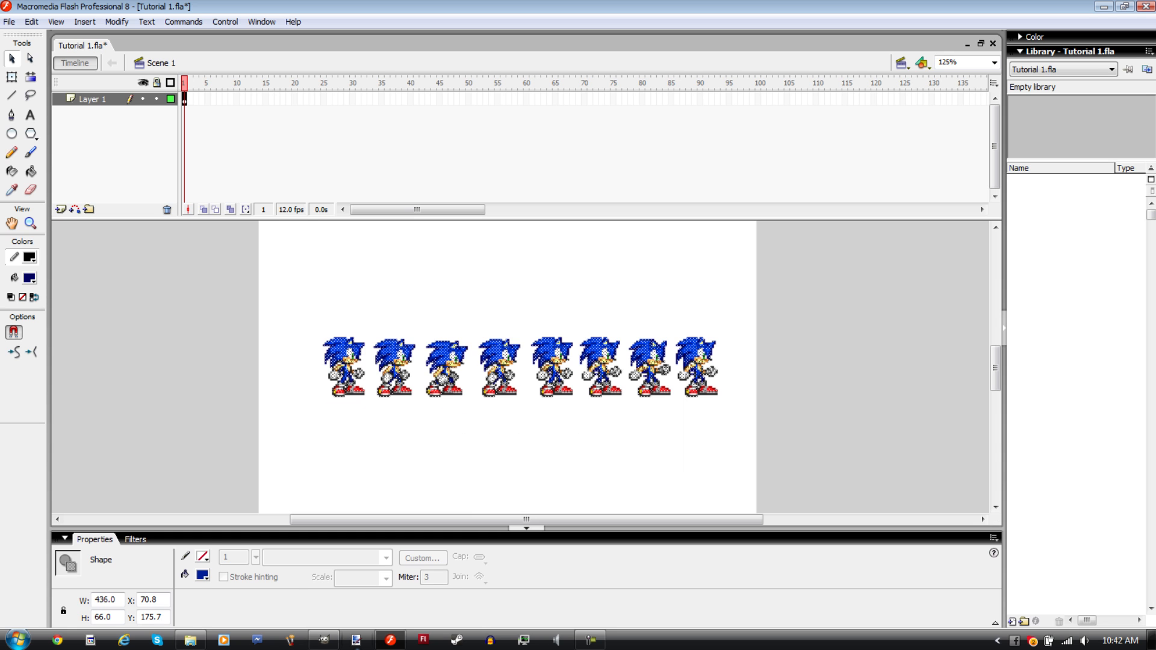
Undo the sprites' move onto the stage and their 200% scaling.
key(ctrl+shift+a)
key(ctrl+z)
key(ctrl+z)
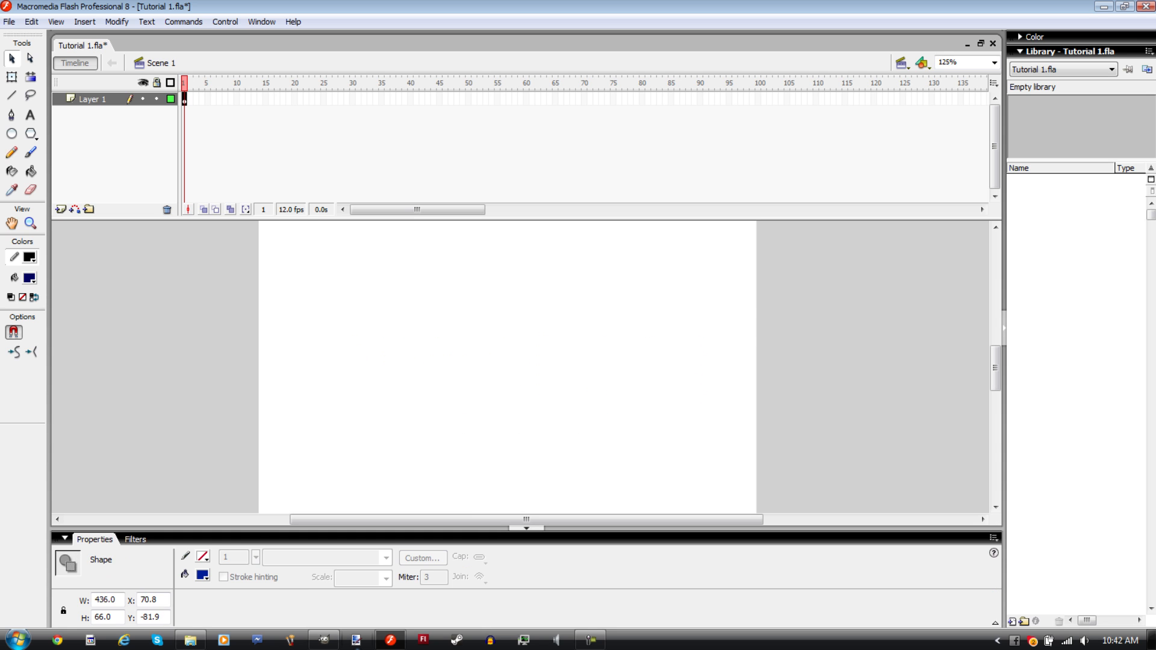
scroll(521, 366, up, 3)
key(ctrl+z)
Try scaling the eight sprites to 400% with Scale and Rotate, and undo it.
key(ctrl+alt+s)
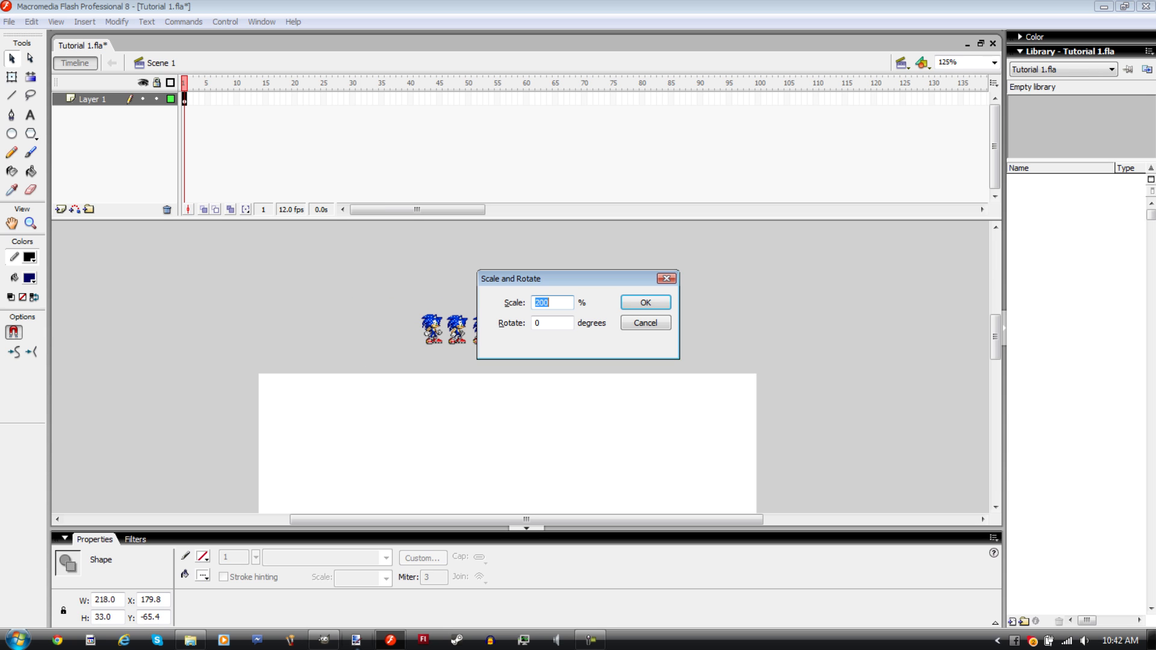
text(400)
key(Return)
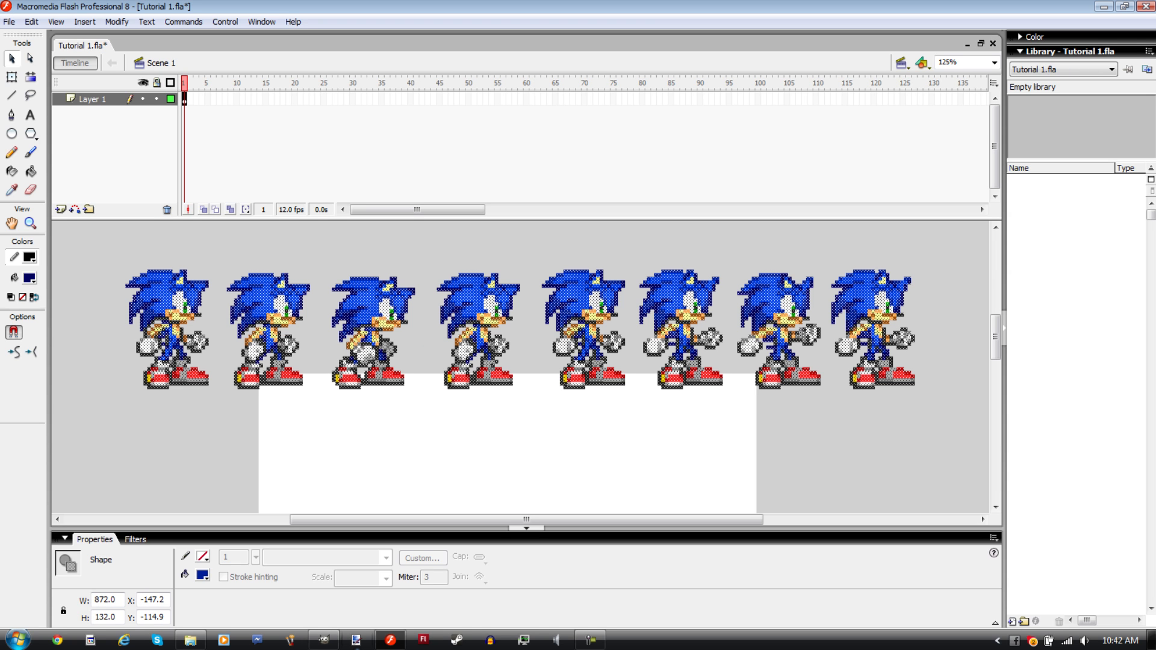
key(ctrl+z)
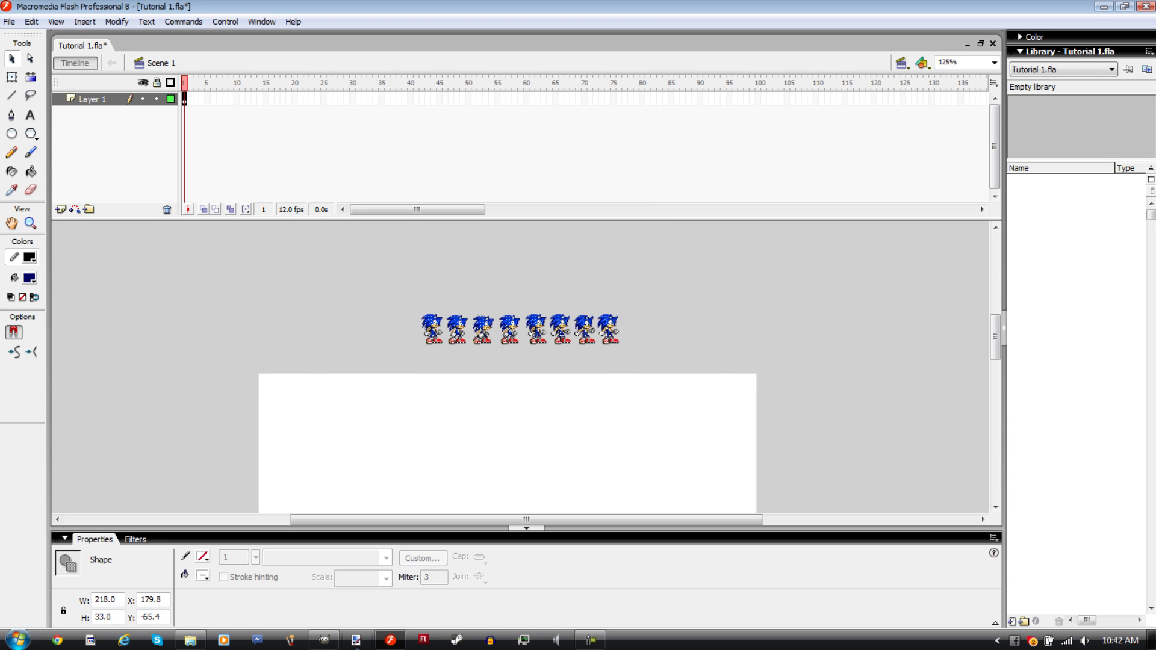
Scale the eight sprites to 300% with Scale and Rotate.
key(ctrl+alt+s)
text(300)
key(Return)
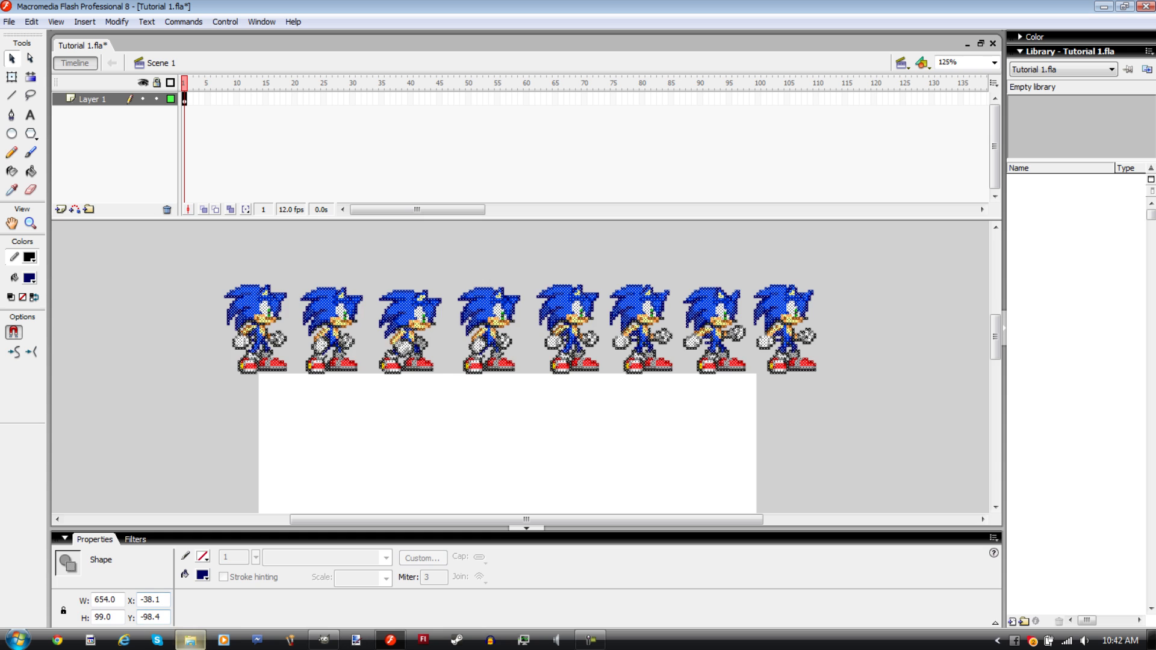
Deselect the enlarged sprites and draw a selection box around all eight of them.
scroll(873, 282, up, 1)
click(873, 281)
drag(873, 281, 788, 222)
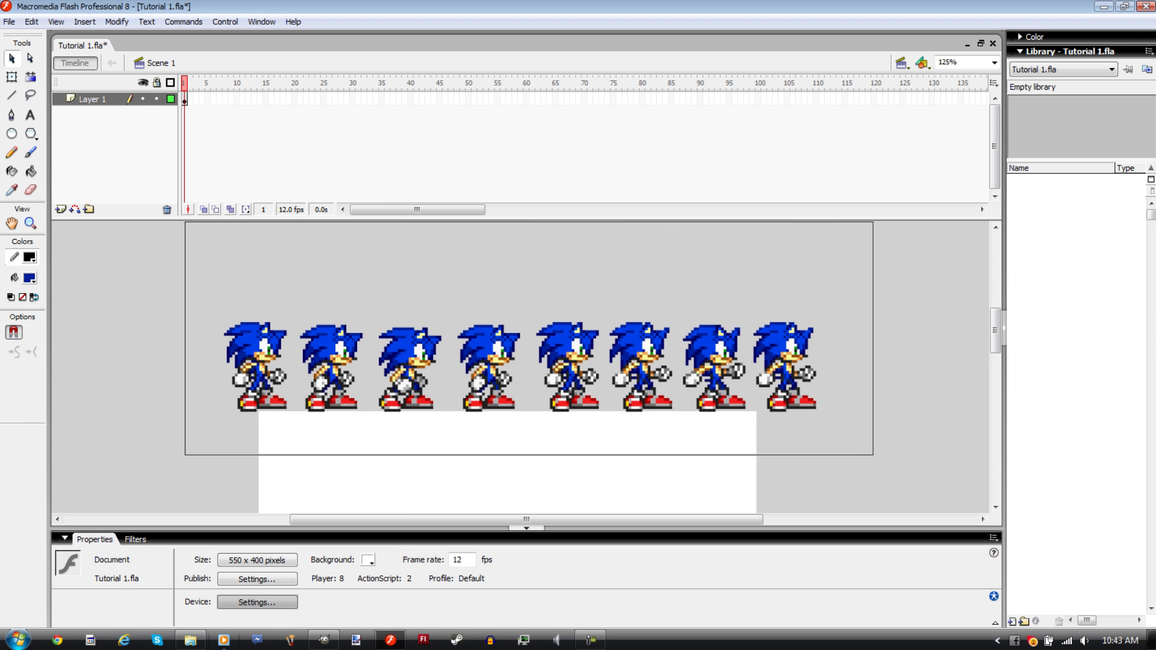